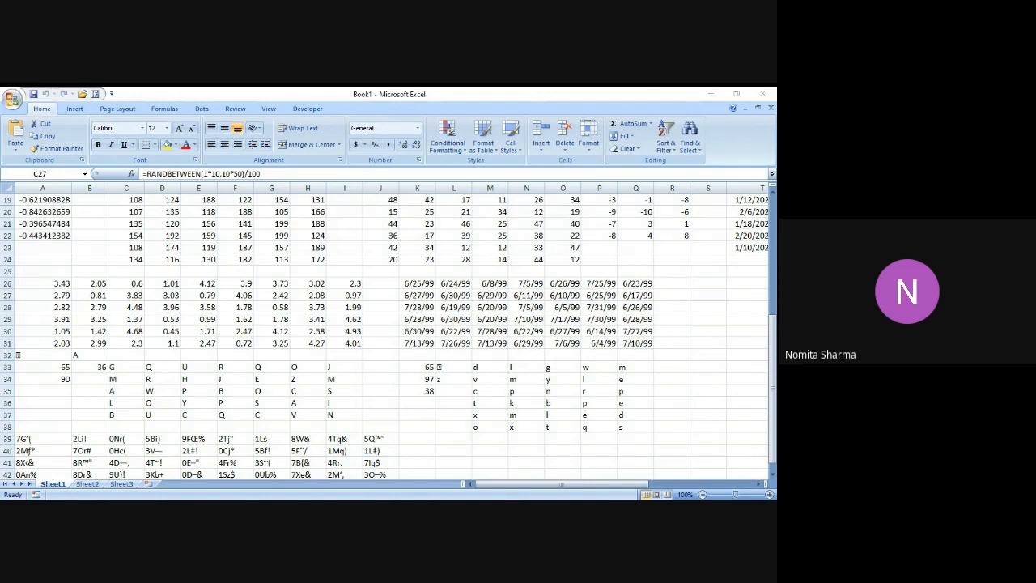
On Sheet2, enter the formula =RAND()*20 in cell A1
{"action": "key", "text": "alt+Tab"}
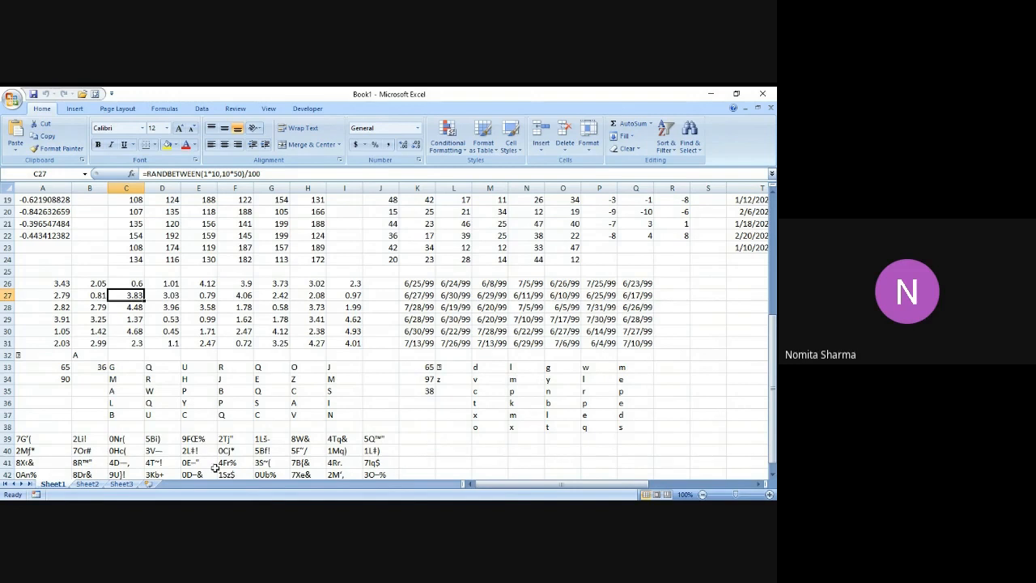
{"action": "left_click", "coordinate": [89, 483]}
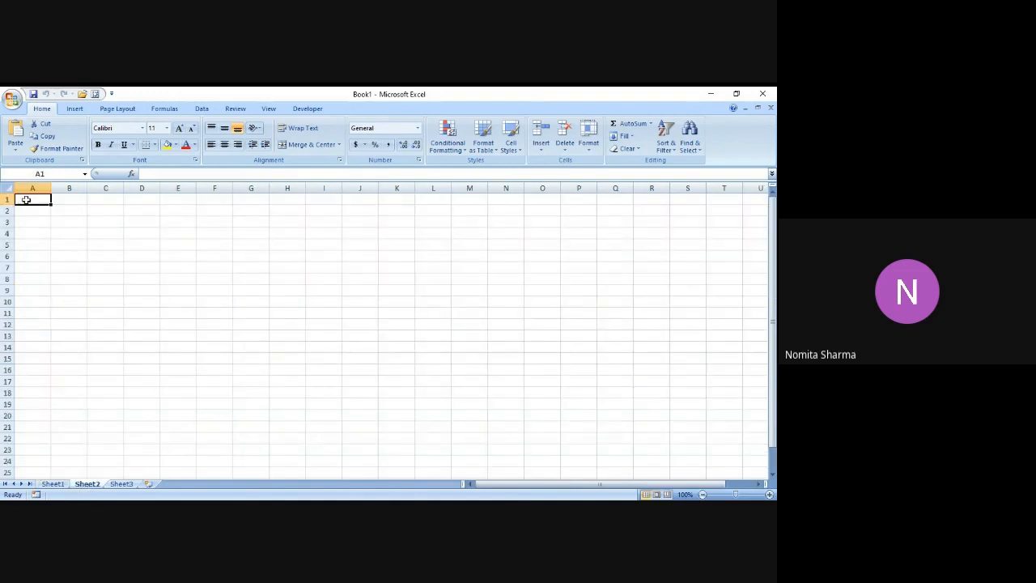
{"action": "type", "text": "="}
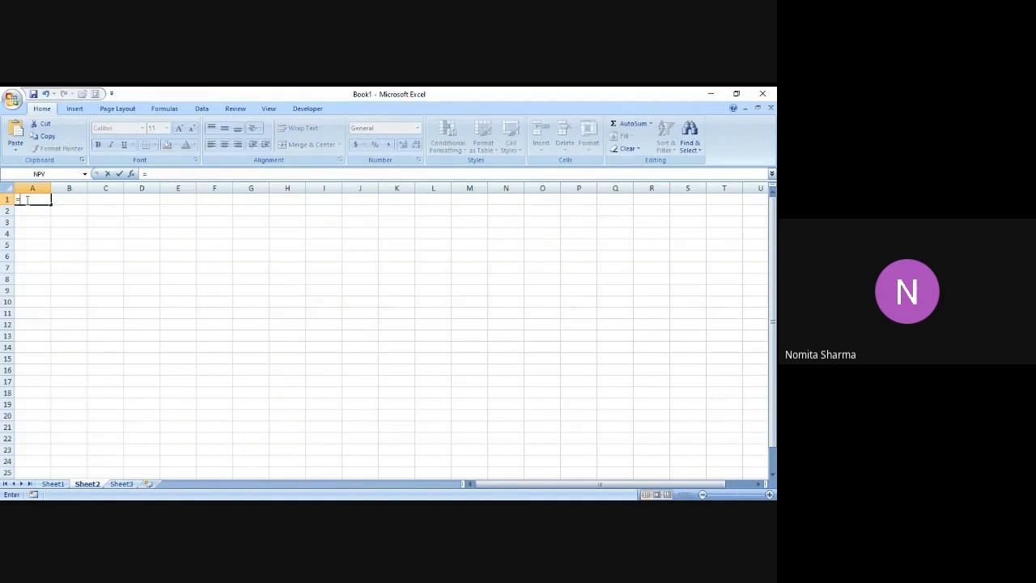
{"action": "type", "text": "RAND"}
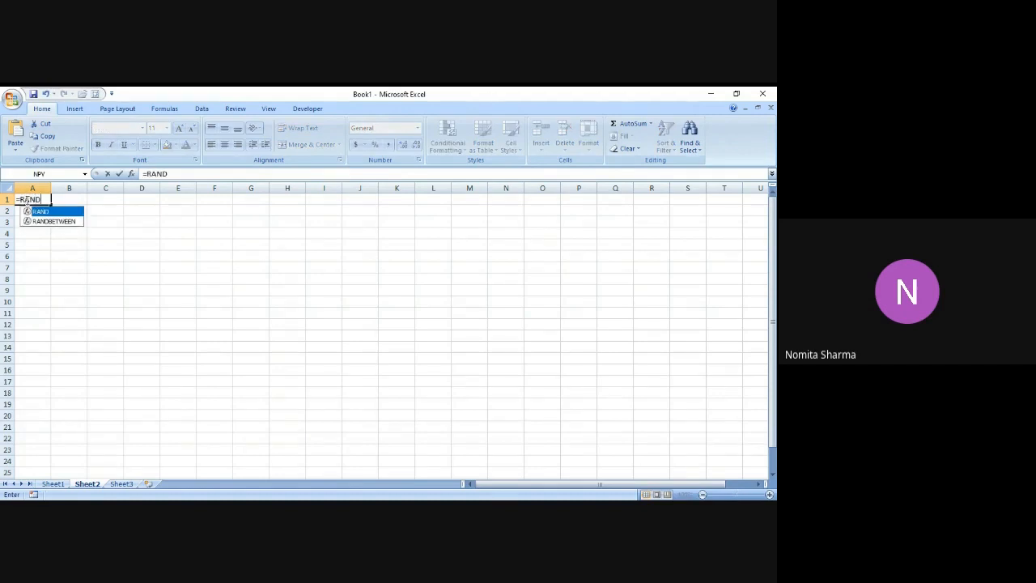
{"action": "type", "text": "()"}
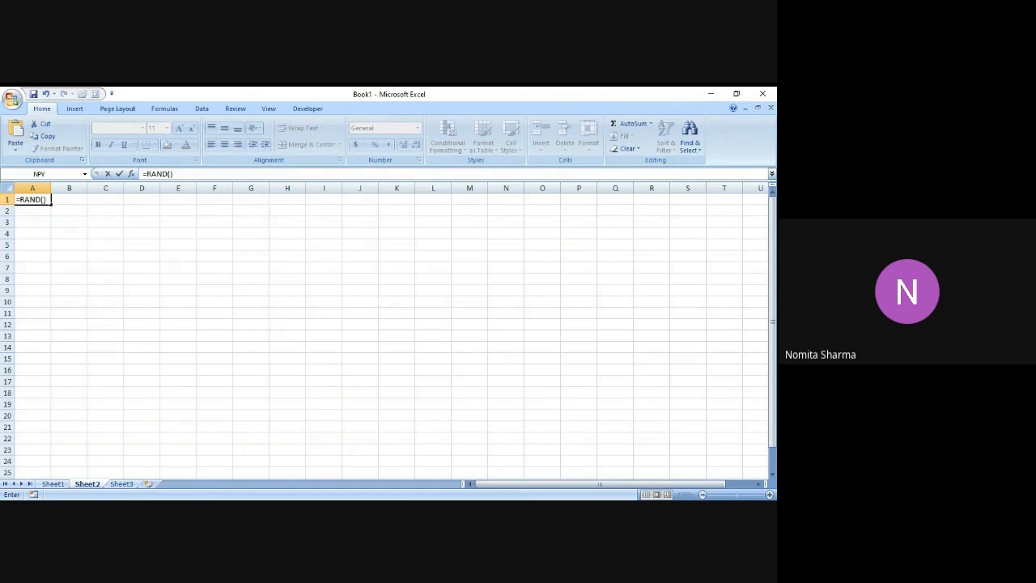
{"action": "key", "text": "alt+Tab"}
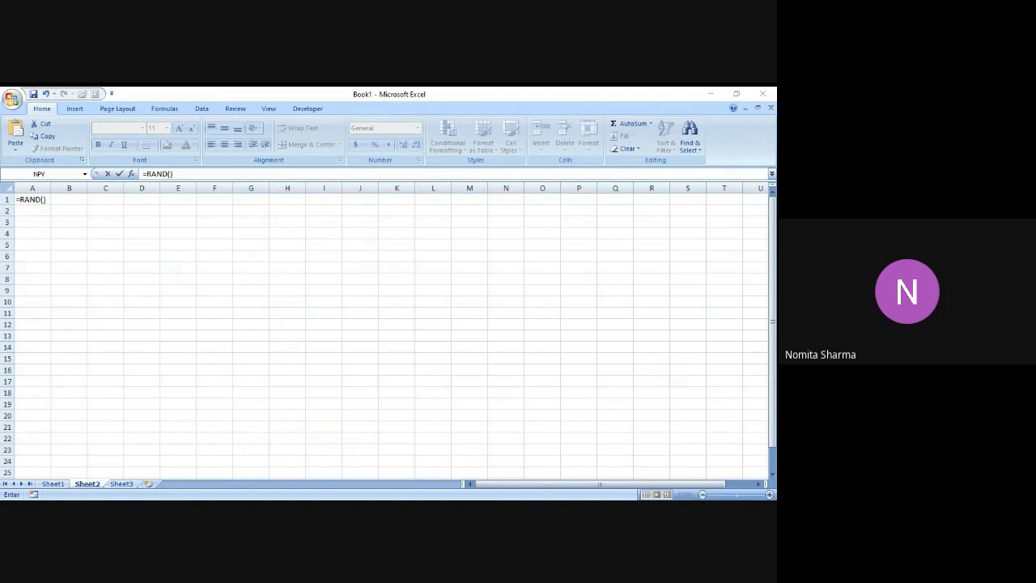
{"action": "left_click", "coordinate": [526, 474]}
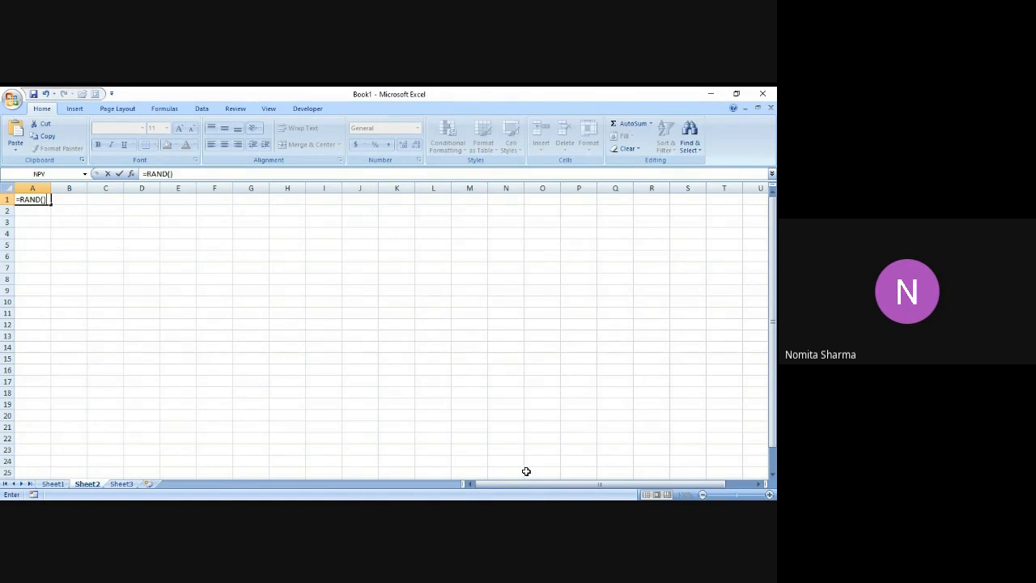
{"action": "type", "text": "*"}
{"action": "type", "text": "20"}
{"action": "key", "text": "Return"}
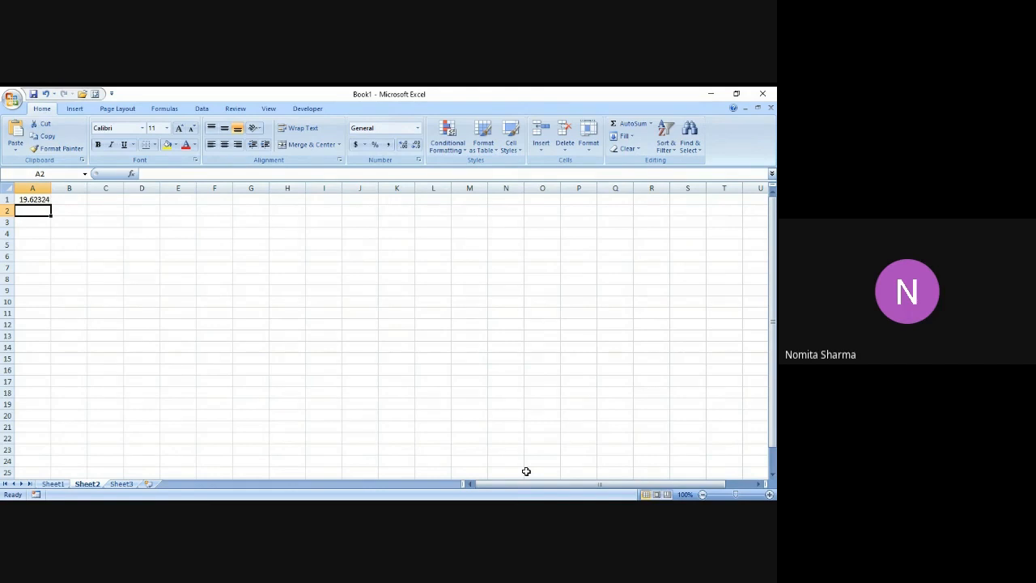
Enter the formula =RAND()*4 in cell A2 and =RAND()*15 in cell A3
{"action": "type", "text": "="}
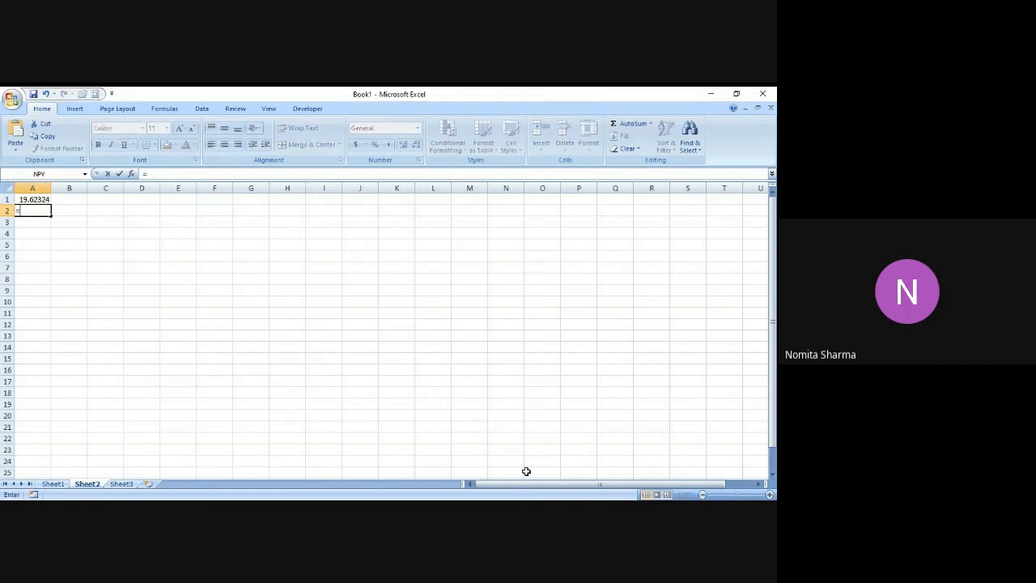
{"action": "type", "text": "RAND()*4"}
{"action": "key", "text": "Return"}
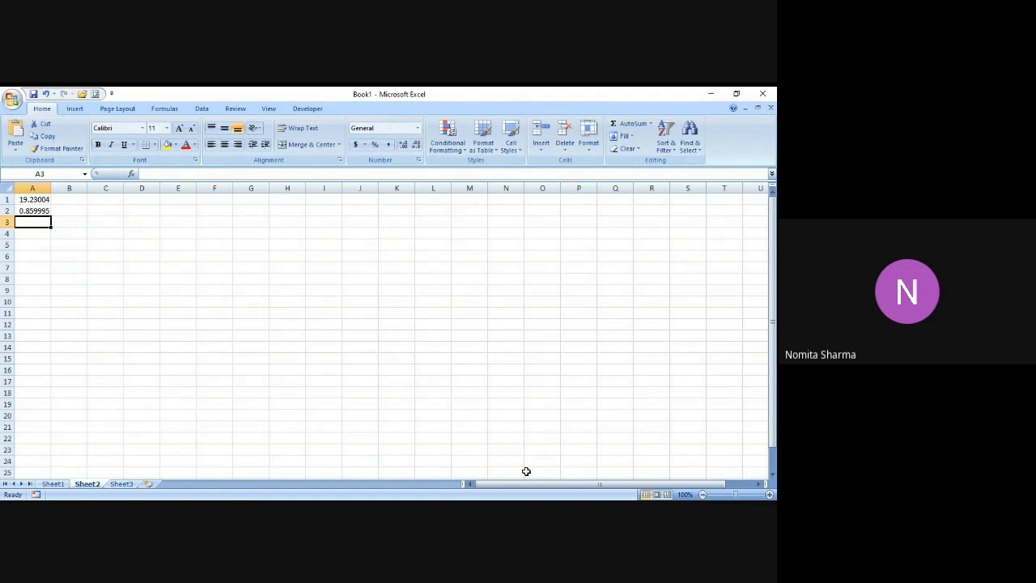
{"action": "type", "text": "=RA"}
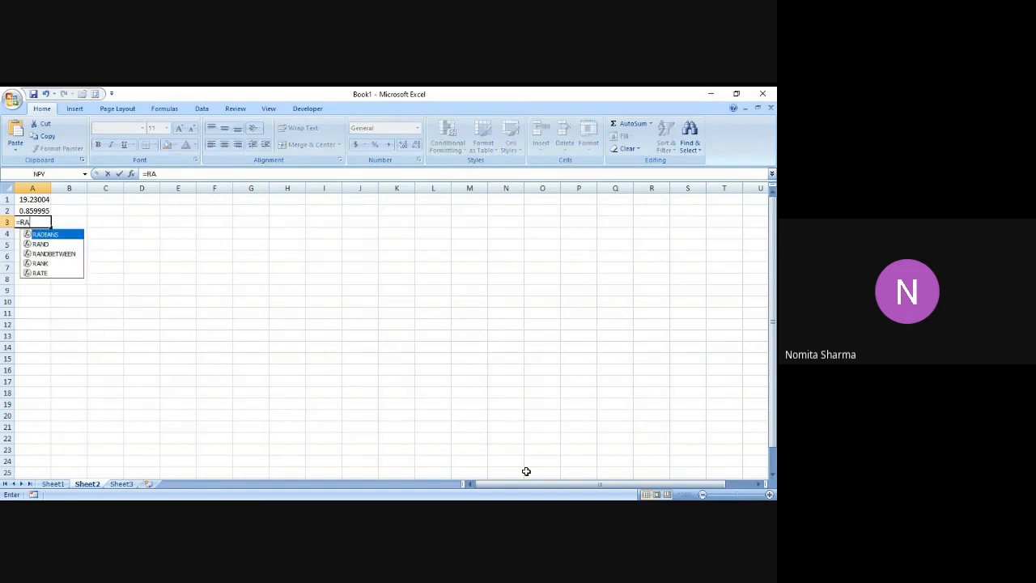
{"action": "type", "text": "ND()"}
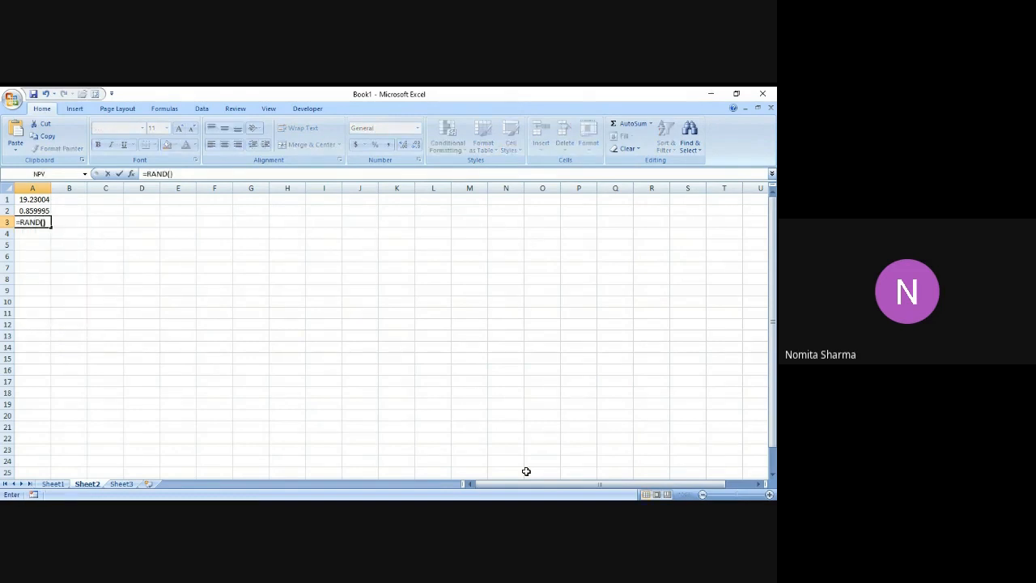
{"action": "type", "text": "*15"}
{"action": "key", "text": "Return"}
{"action": "key", "text": "Up"}
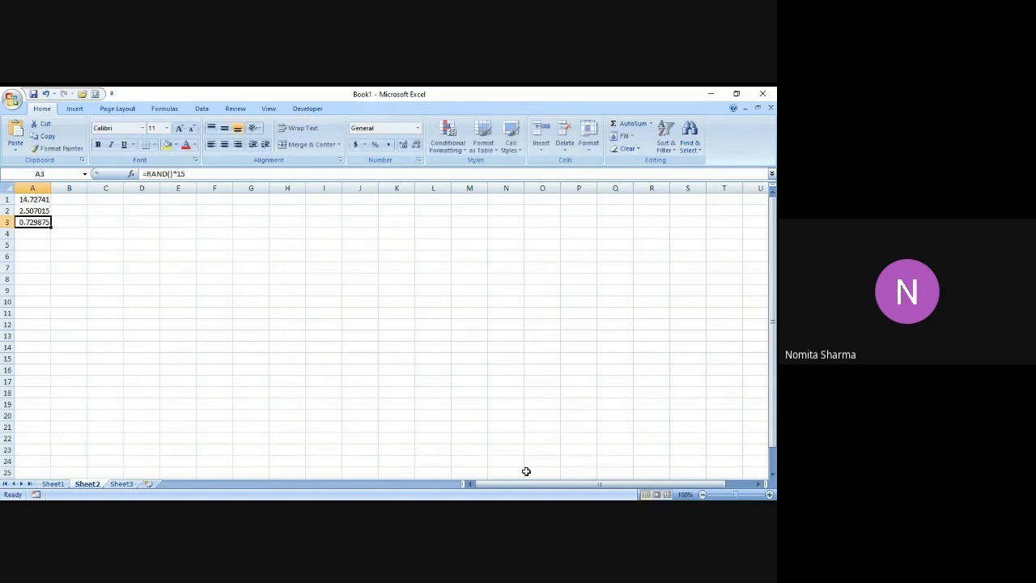
Enter the formula =RAND()*100 in cell A4, below the other random-number formulas
{"action": "key", "text": "Up"}
{"action": "key", "text": "Up"}
{"action": "key", "text": "Down"}
{"action": "key", "text": "Down"}
{"action": "key", "text": "Down"}
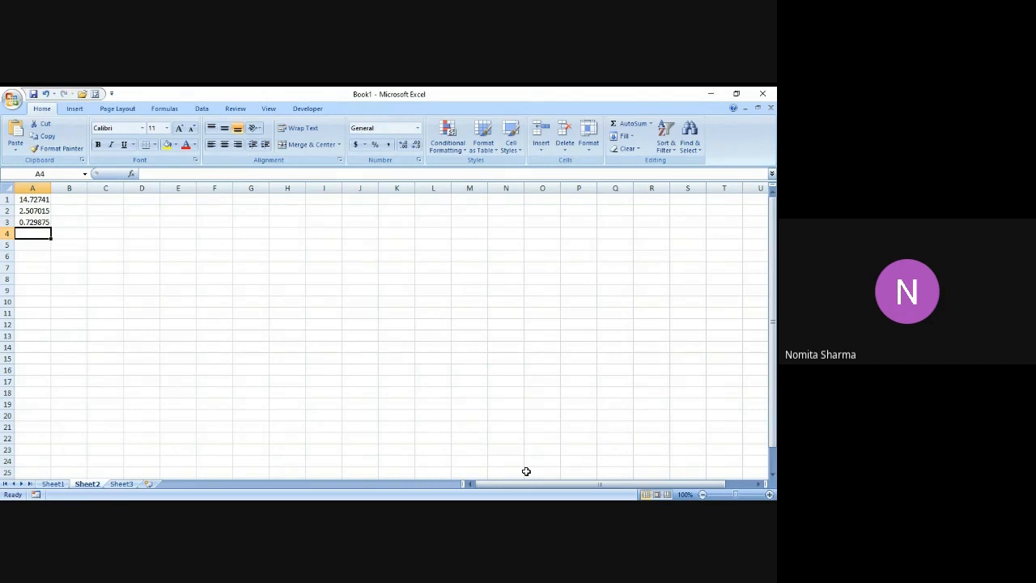
{"action": "type", "text": "=RAND()*100"}
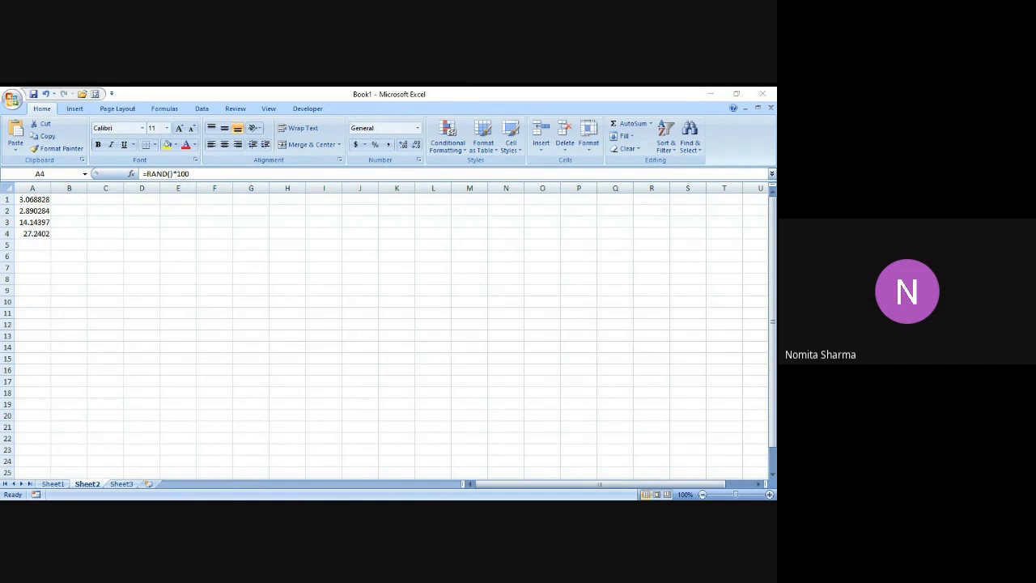
{"action": "key", "text": "alt+Tab"}
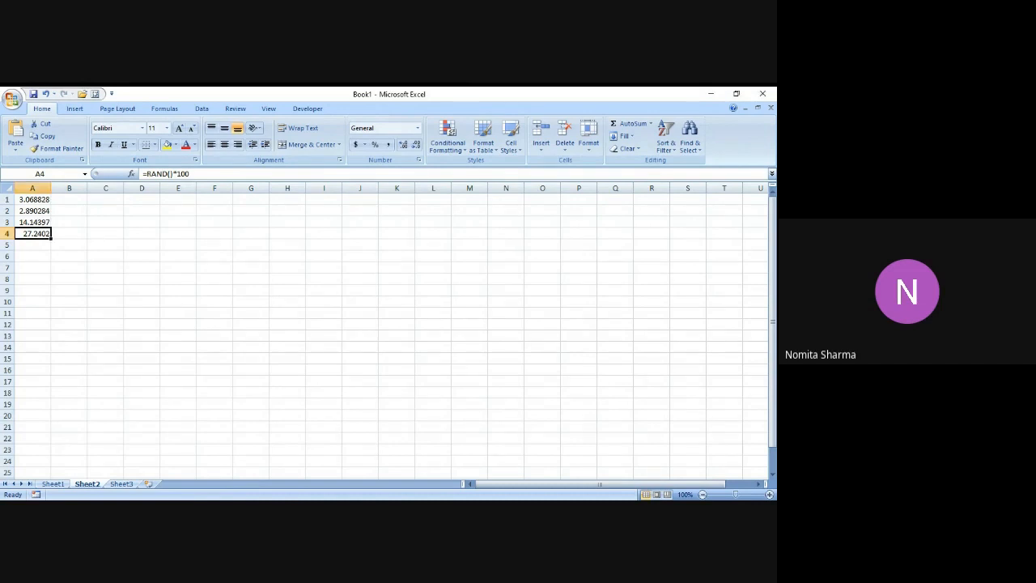
Enter the formula =RAND()*(100-50)+50 in cell C1 to generate a random number between 50 and 100
{"action": "key", "text": "Up"}
{"action": "key", "text": "Right"}
{"action": "key", "text": "Up"}
{"action": "key", "text": "Up"}
{"action": "key", "text": "Right"}
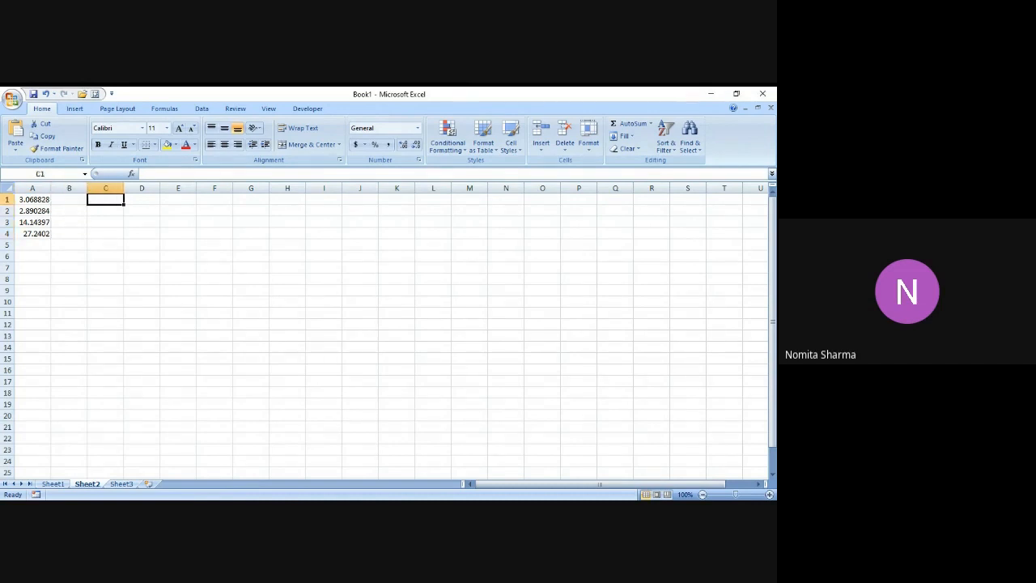
{"action": "type", "text": "=RAND"}
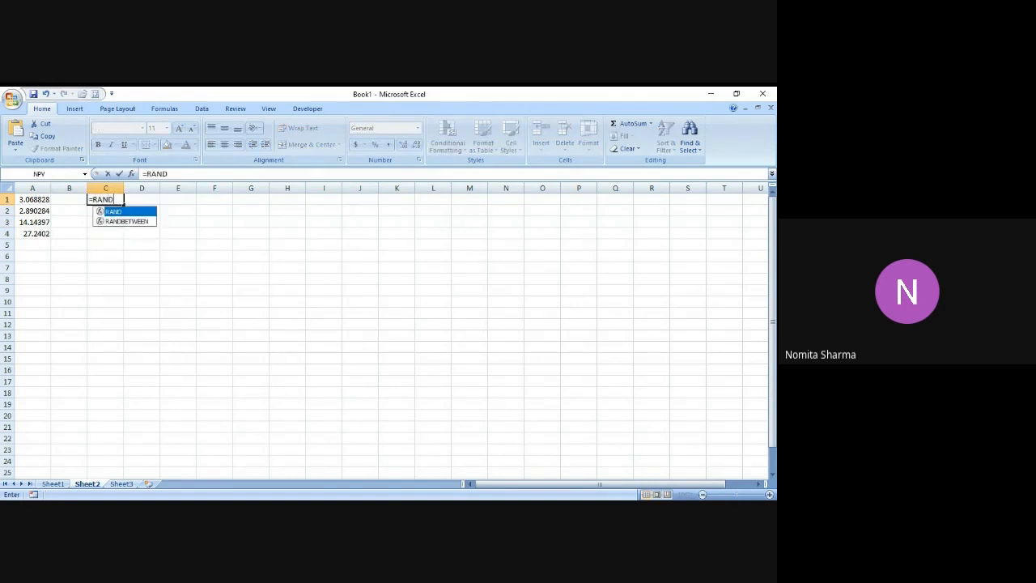
{"action": "type", "text": "()"}
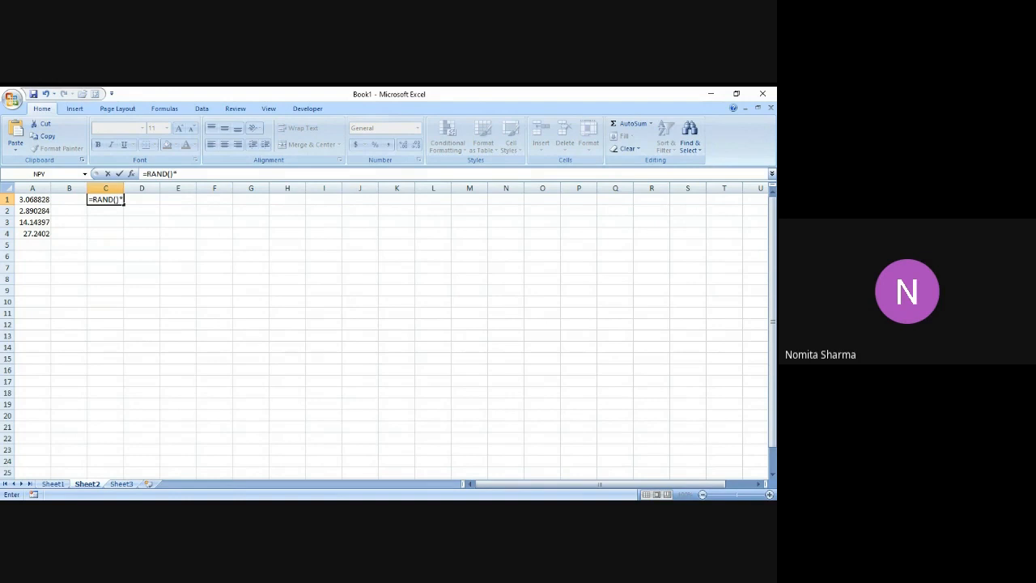
{"action": "type", "text": "*("}
{"action": "key", "text": "alt+Tab"}
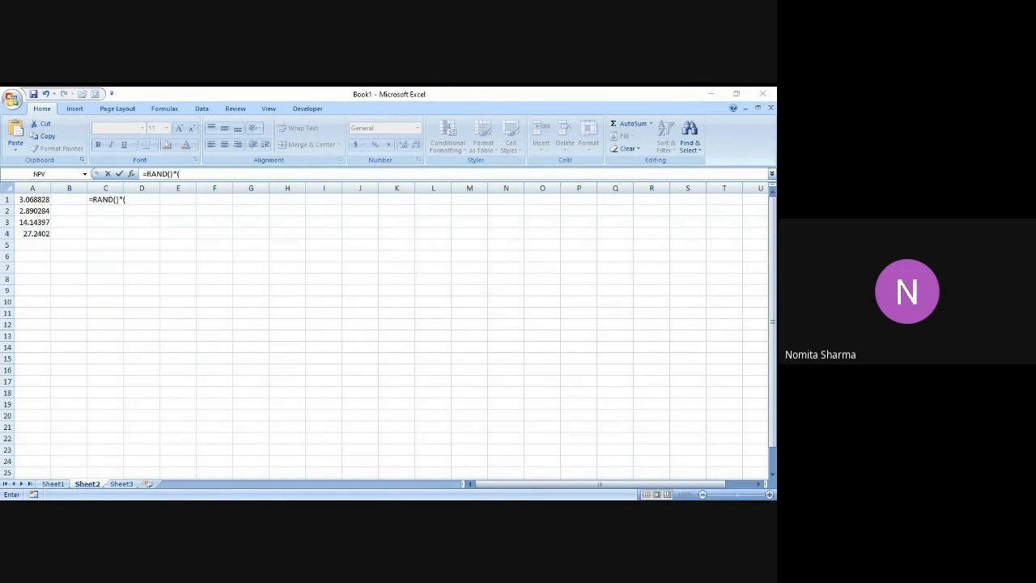
{"action": "type", "text": "B-"}
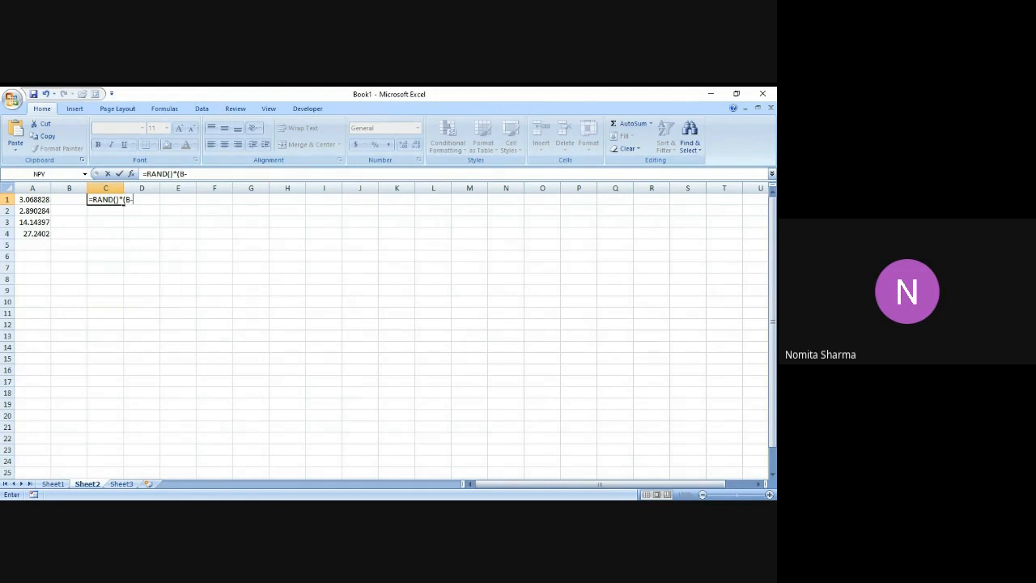
{"action": "key", "text": "BackSpace"}
{"action": "key", "text": "BackSpace"}
{"action": "type", "text": "100-50)+50"}
{"action": "key", "text": "alt+Tab"}
{"action": "key", "text": "Return"}
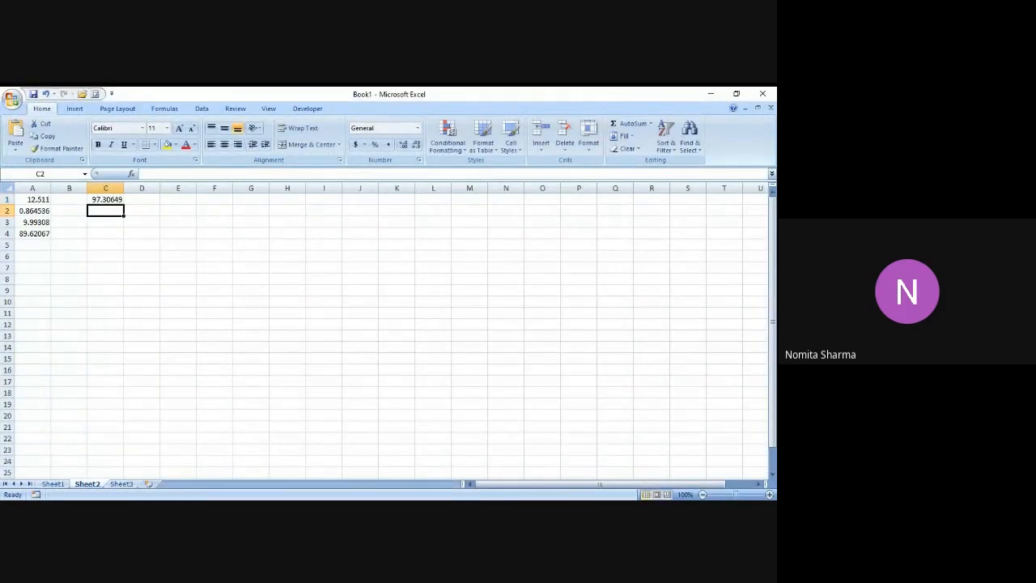
Fill the formula in C1 across and down to cover the range C1:F6
{"action": "left_click", "coordinate": [105, 199]}
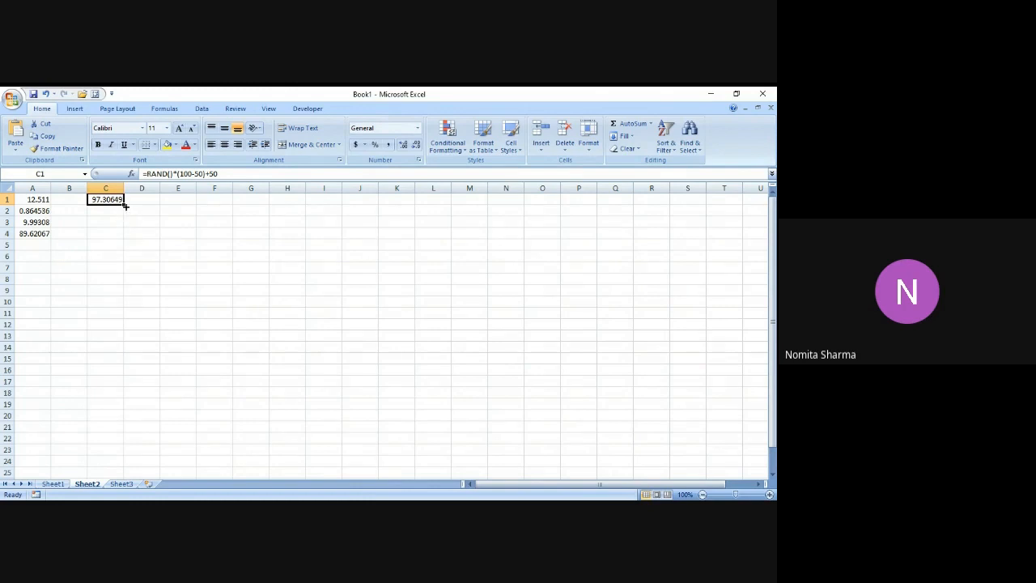
{"action": "left_click_drag", "start_coordinate": [124, 206], "coordinate": [233, 257]}
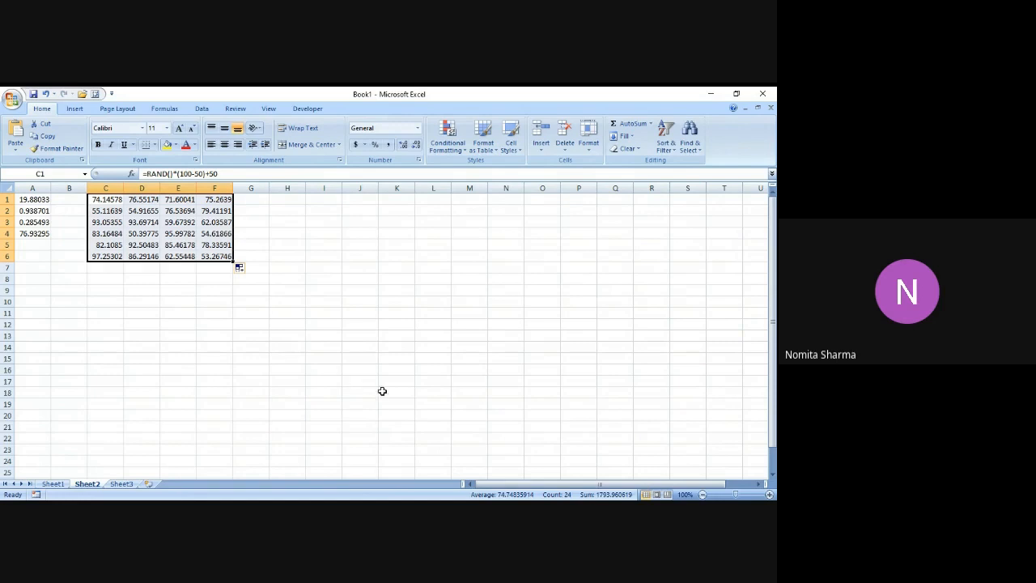
{"action": "left_click", "coordinate": [559, 509]}
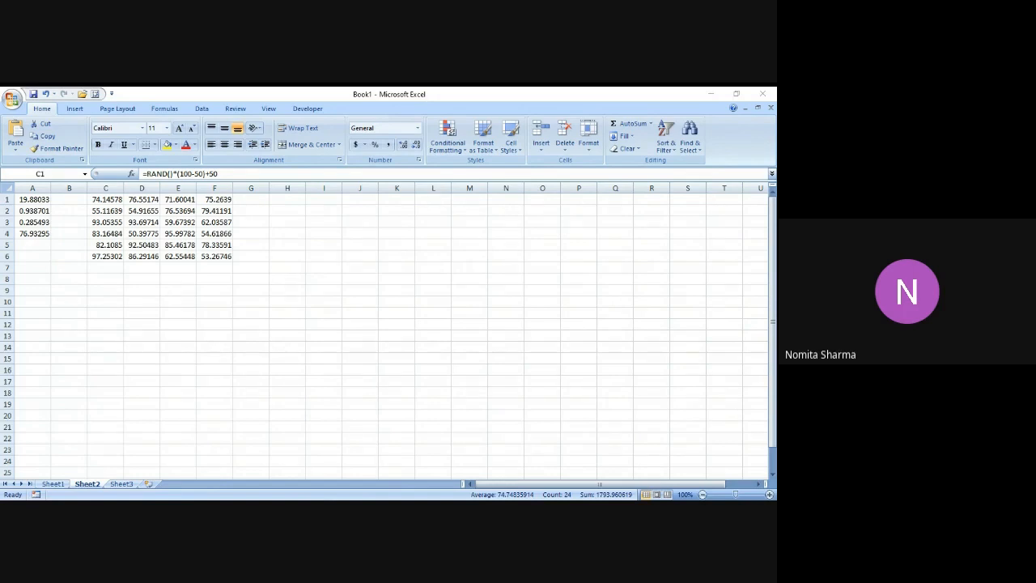
Start a RANDBETWEEN formula in cell A8, below the random-number values
{"action": "key", "text": "Down"}
{"action": "key", "text": "Down"}
{"action": "key", "text": "Down"}
{"action": "key", "text": "Down"}
{"action": "key", "text": "Down"}
{"action": "key", "text": "Down"}
{"action": "key", "text": "Down"}
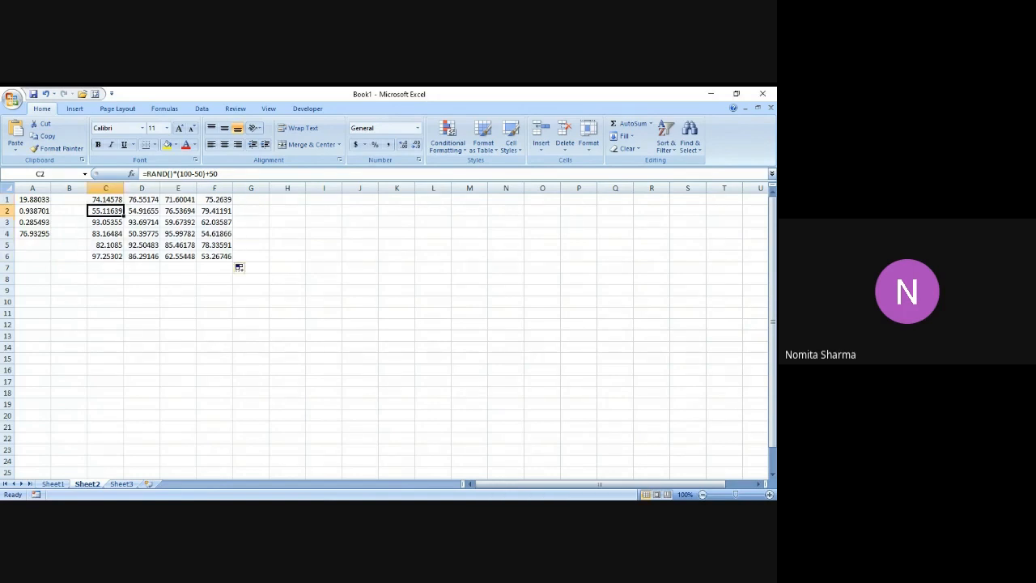
{"action": "key", "text": "Left"}
{"action": "key", "text": "Left"}
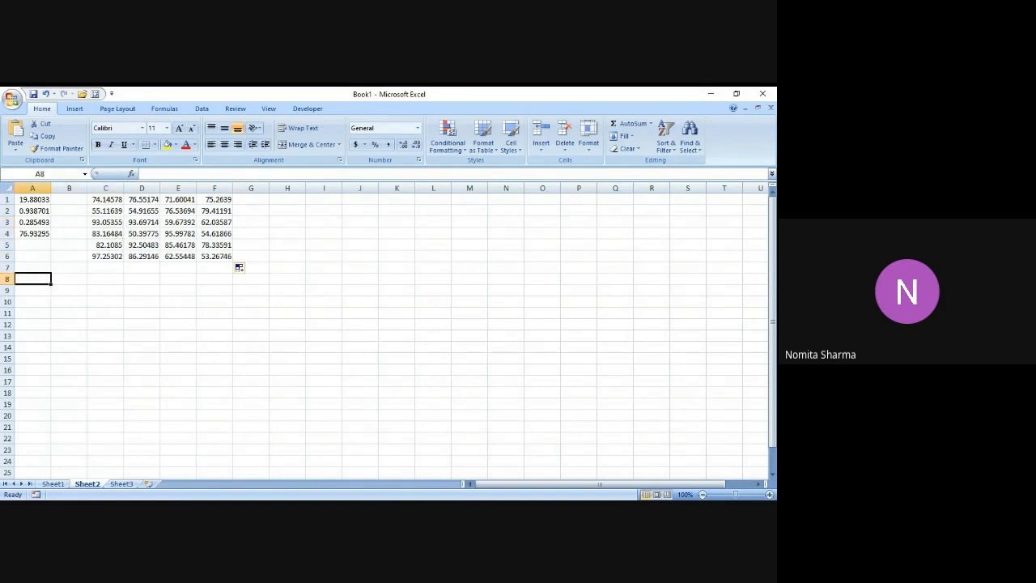
{"action": "type", "text": "=RAN"}
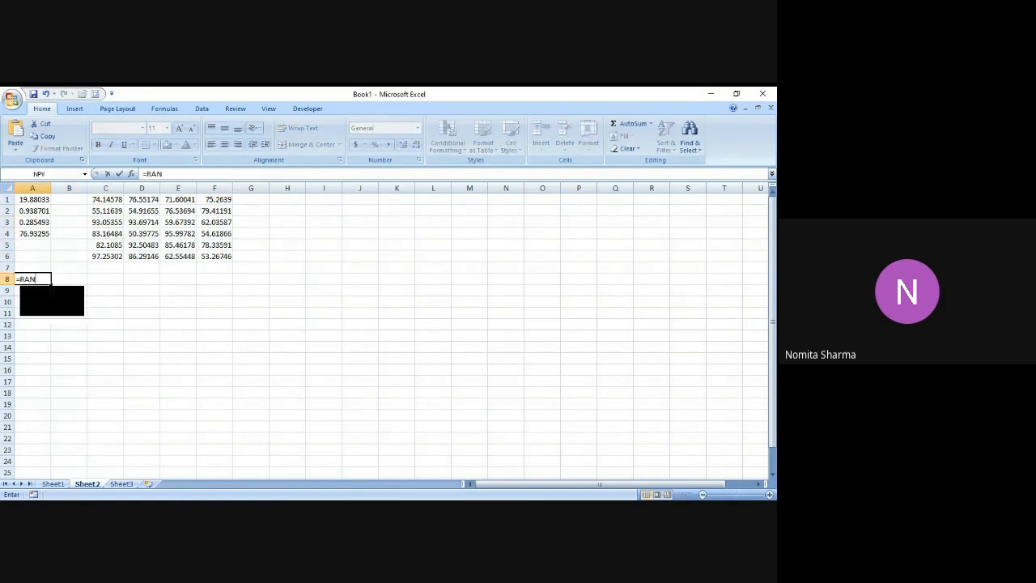
{"action": "type", "text": "D"}
{"action": "type", "text": "T"}
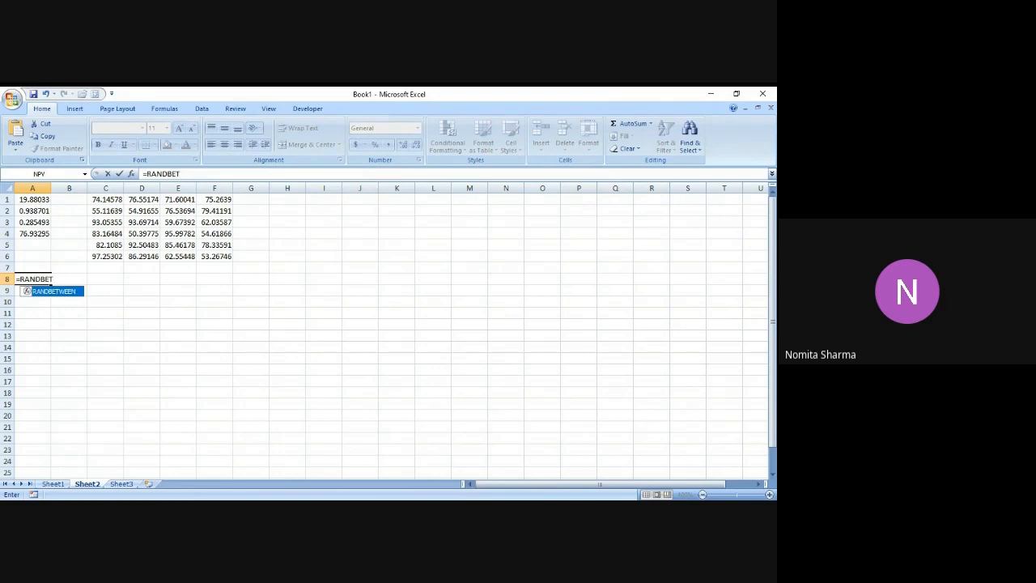
{"action": "type", "text": "WEEN("}
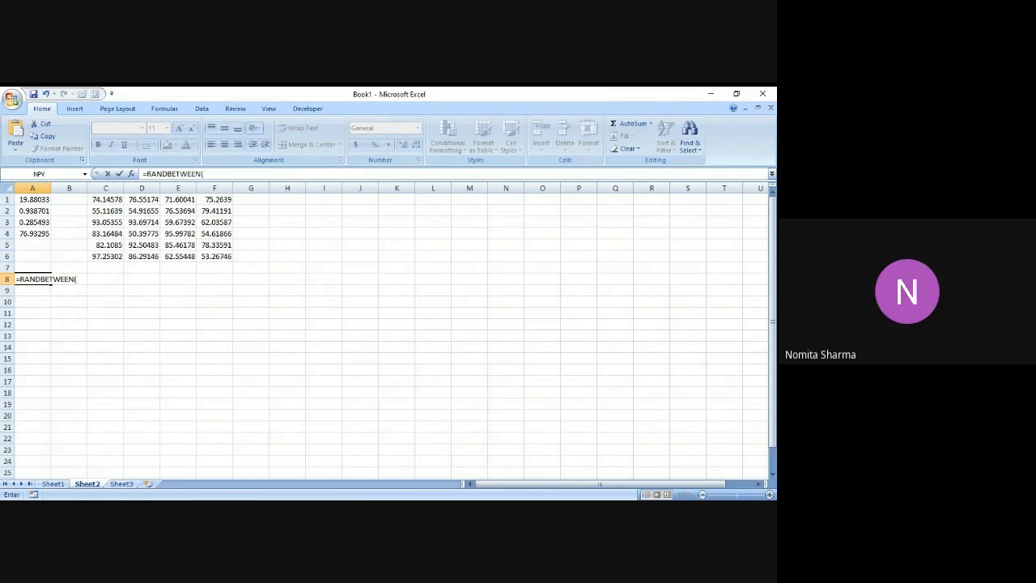
Add DATEVALUE("1-MAR-2021") as the lower bound of the RANDBETWEEN formula in A8
{"action": "type", "text": "DA"}
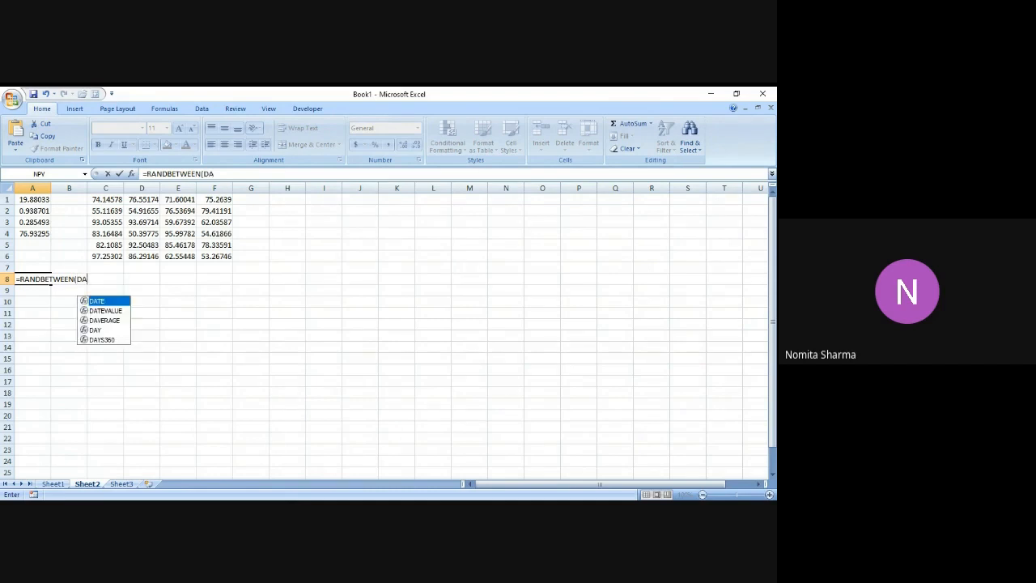
{"action": "type", "text": "TEVLUE"}
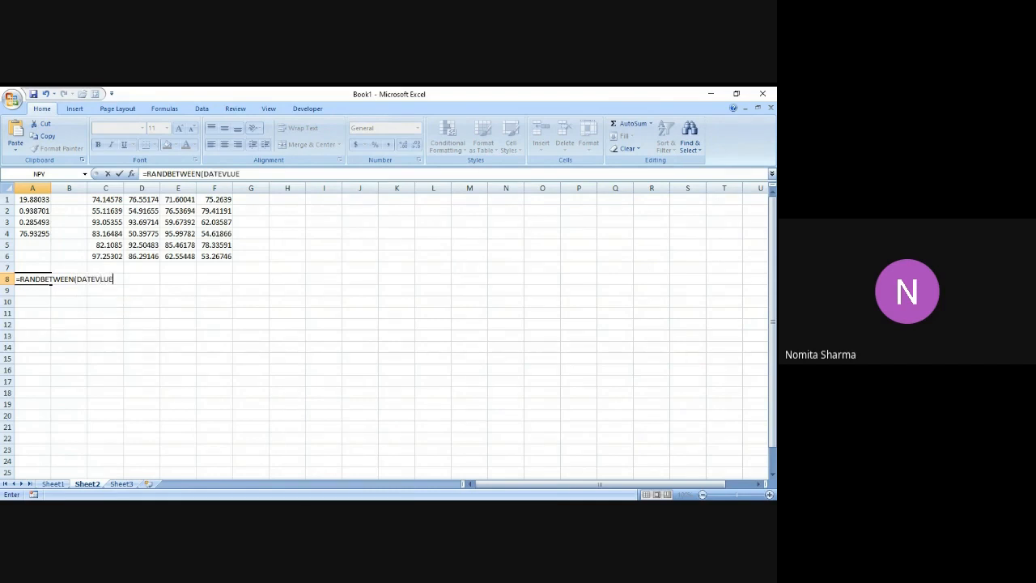
{"action": "key", "text": "BackSpace"}
{"action": "key", "text": "BackSpace"}
{"action": "key", "text": "BackSpace"}
{"action": "key", "text": "BackSpace"}
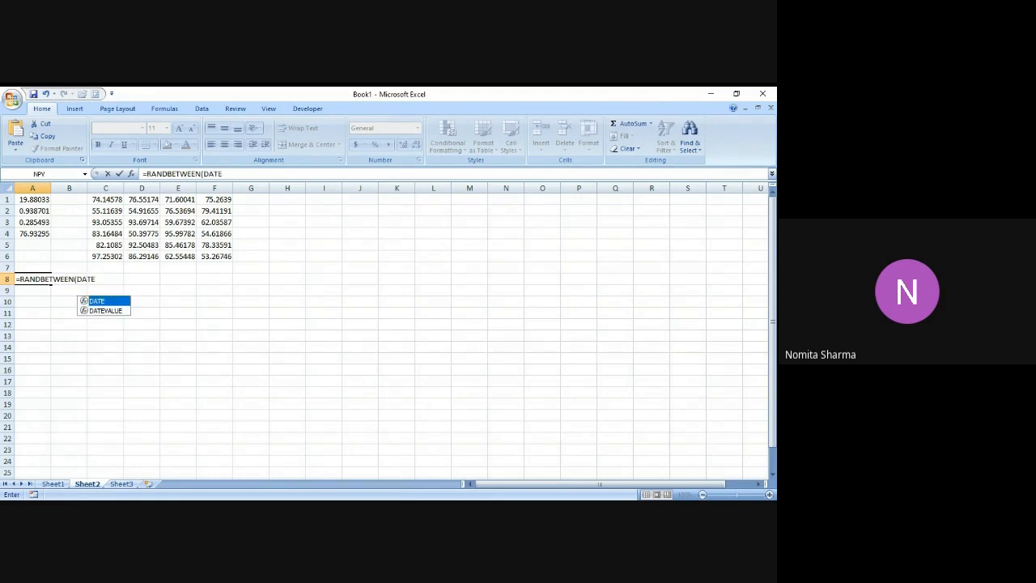
{"action": "type", "text": "VALUE"}
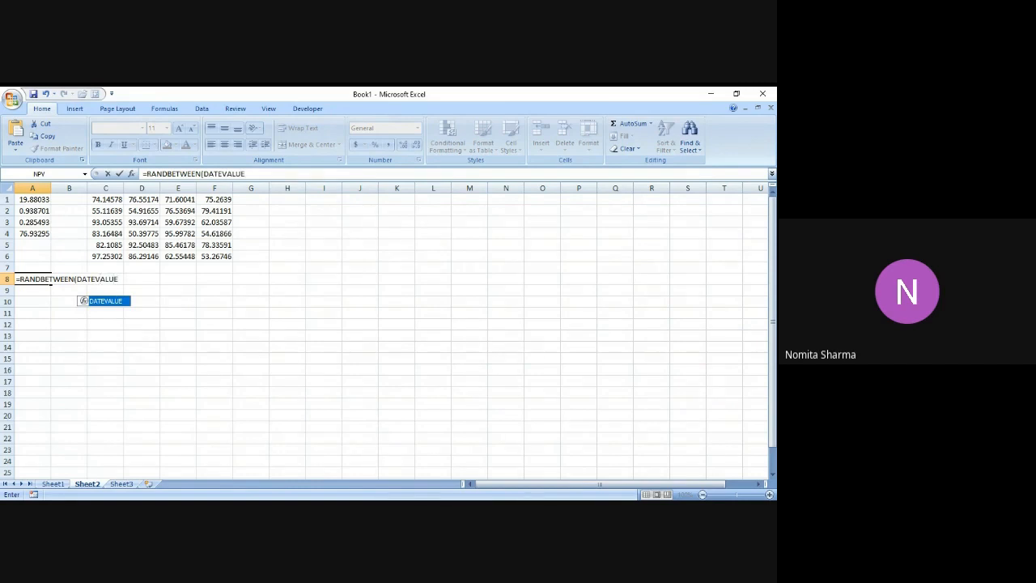
{"action": "type", "text": "("}
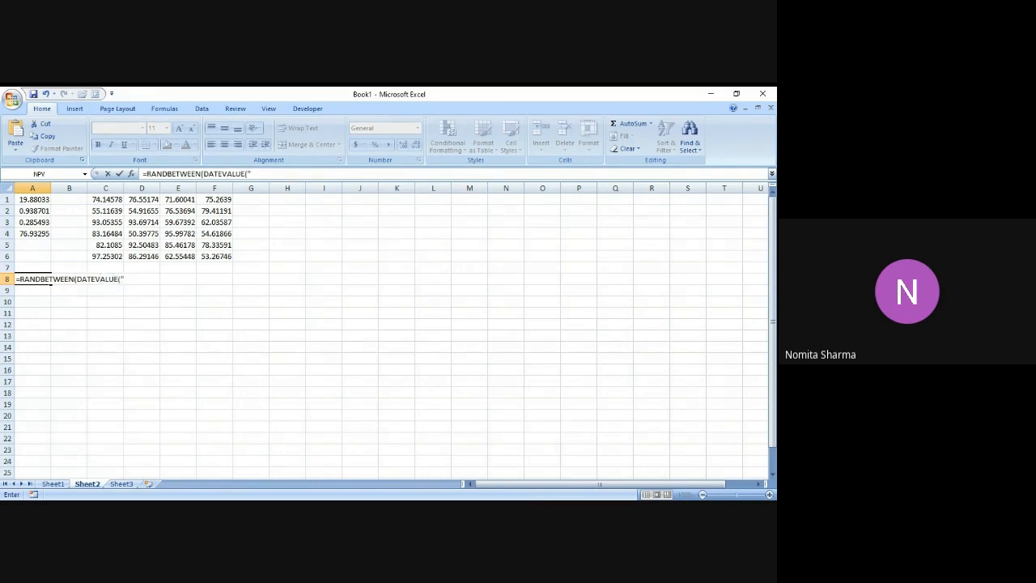
{"action": "type", "text": "\"1-MAR-2021\"),"}
Add DATEVALUE("1-JUN-2021") as the upper bound and close the date part of the formula in A8
{"action": "key", "text": "alt+Tab"}
{"action": "type", "text": "DATEVALUE"}
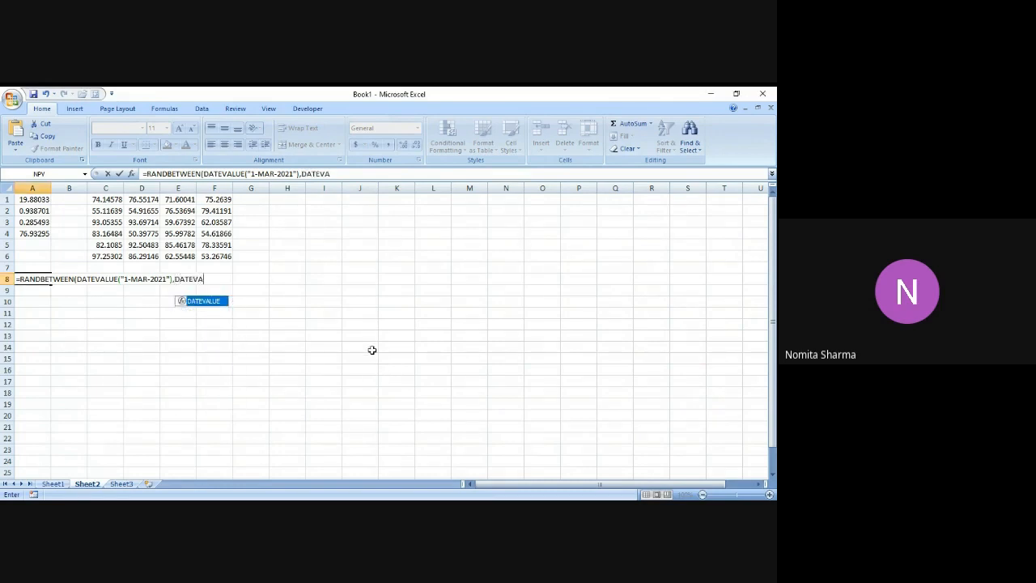
{"action": "type", "text": "("}
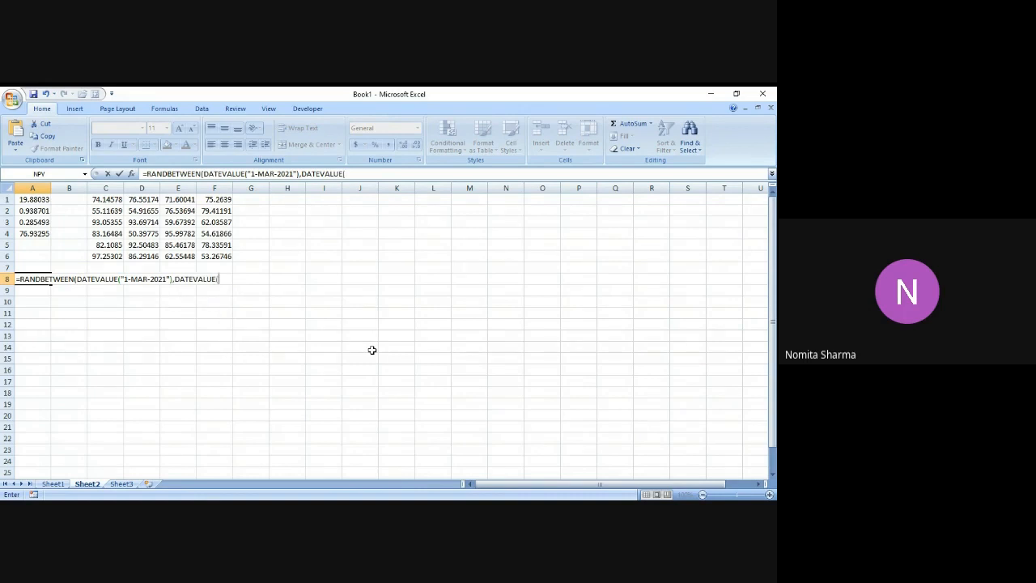
{"action": "type", "text": "\"1-JUN-2021\")"}
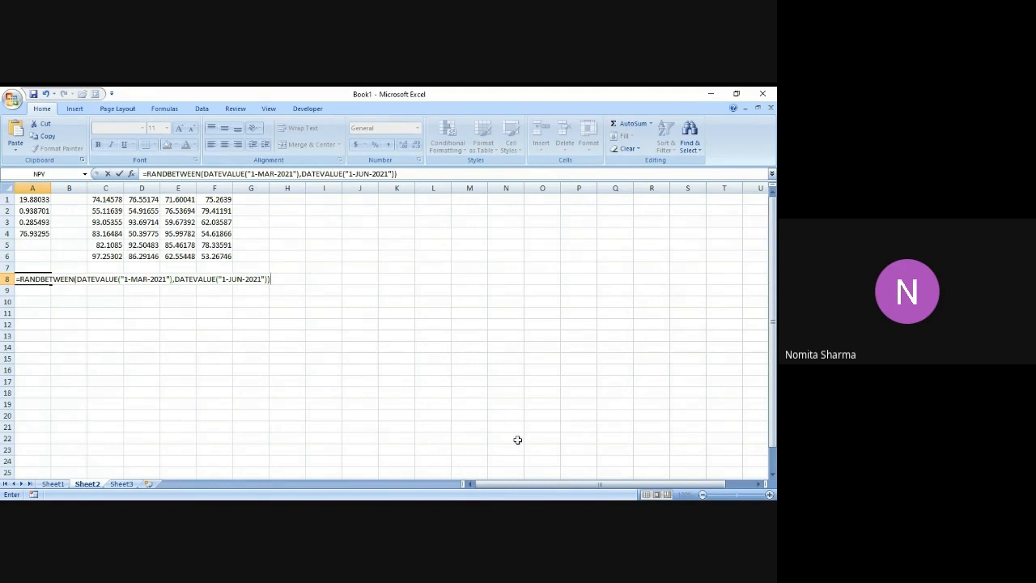
Append +RANDBETWEEN(TIMEVALAUE("7:30 AM")*10000, to the formula in A8 to begin its random time part
{"action": "key", "text": "alt+Tab"}
{"action": "type", "text": "+RANDB"}
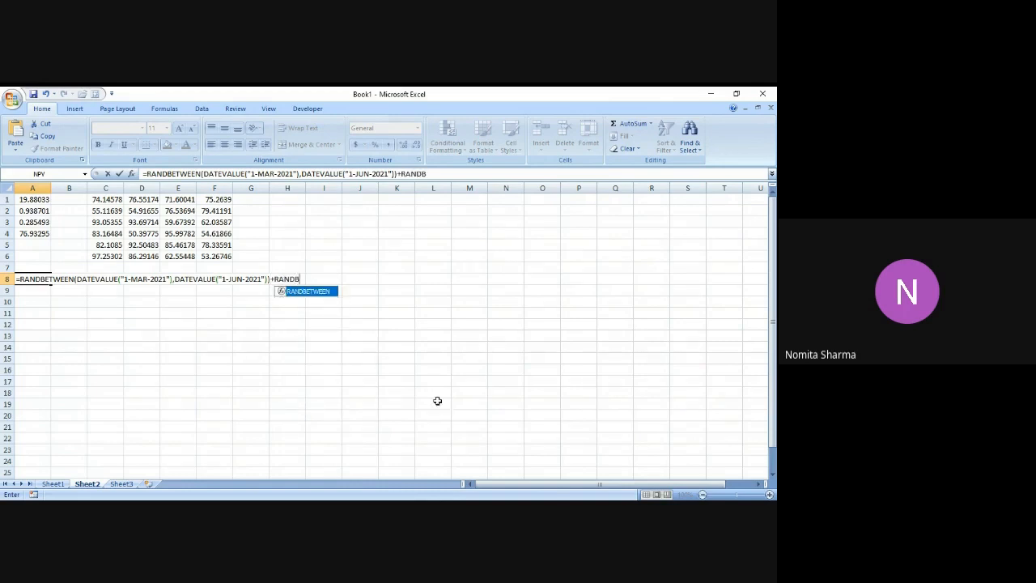
{"action": "type", "text": "ETWEEN(TIME"}
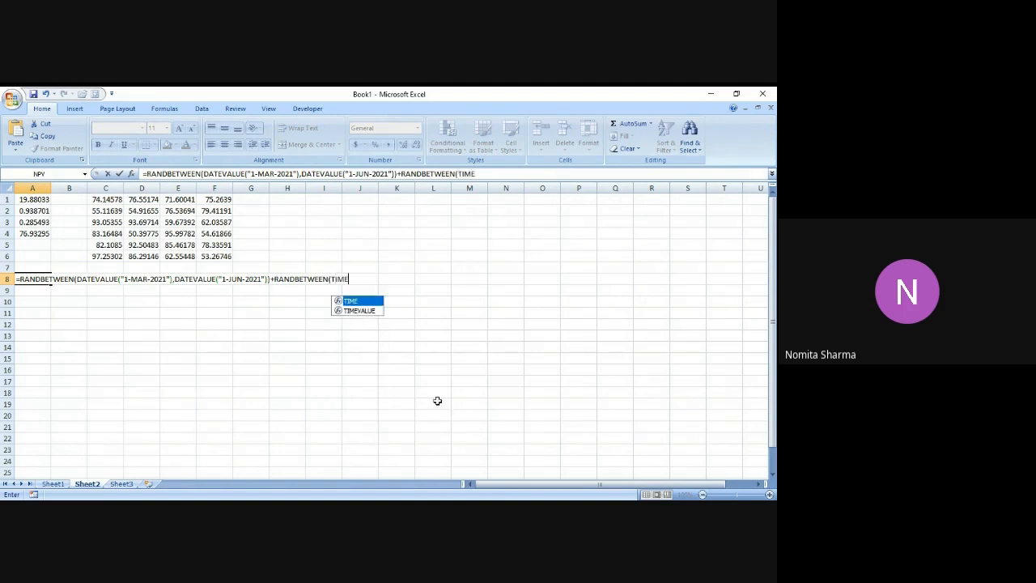
{"action": "type", "text": "VA"}
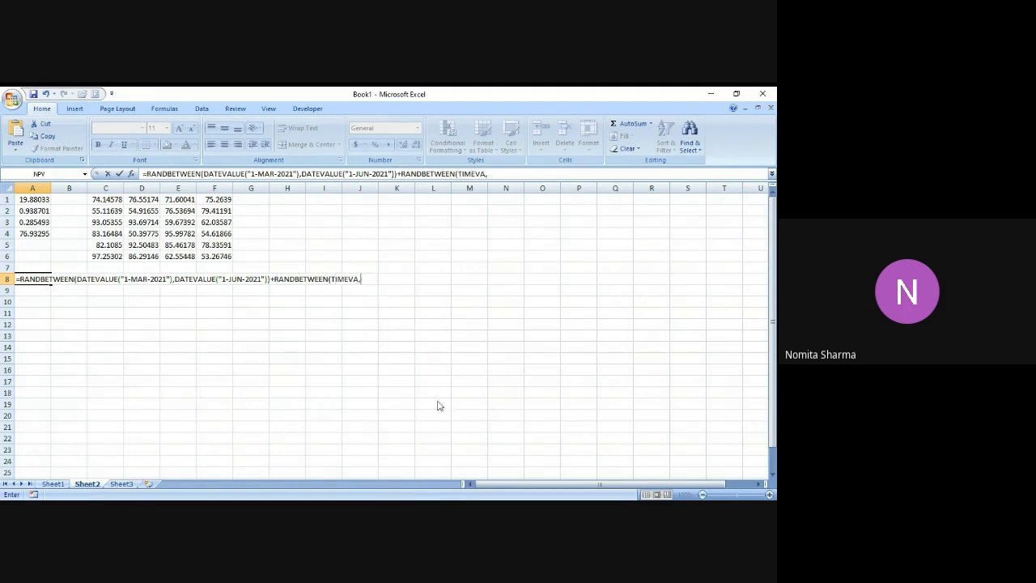
{"action": "type", "text": "LAUE(\"7:30 AM"}
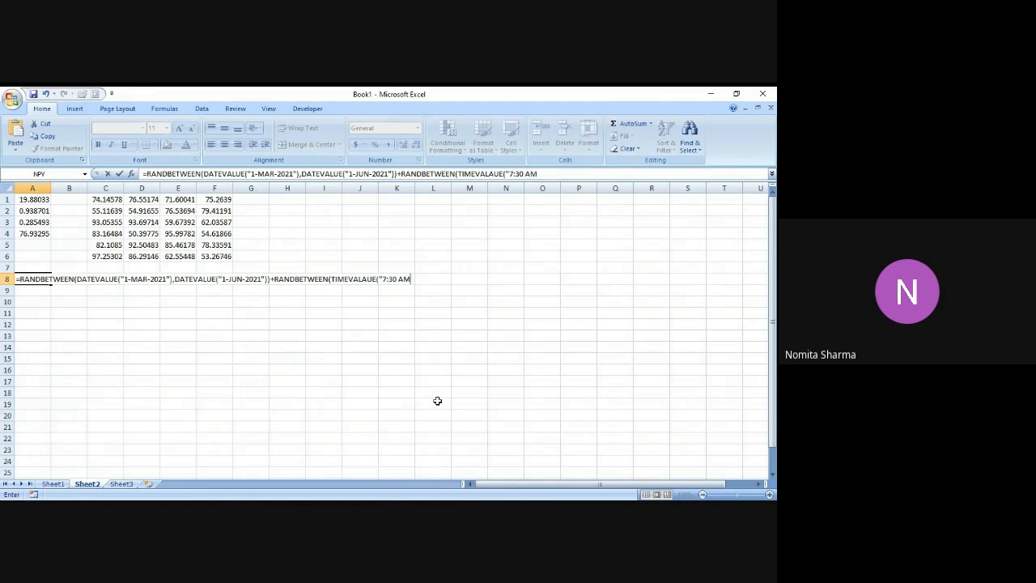
{"action": "type", "text": "\")"}
{"action": "left_click", "coordinate": [538, 511]}
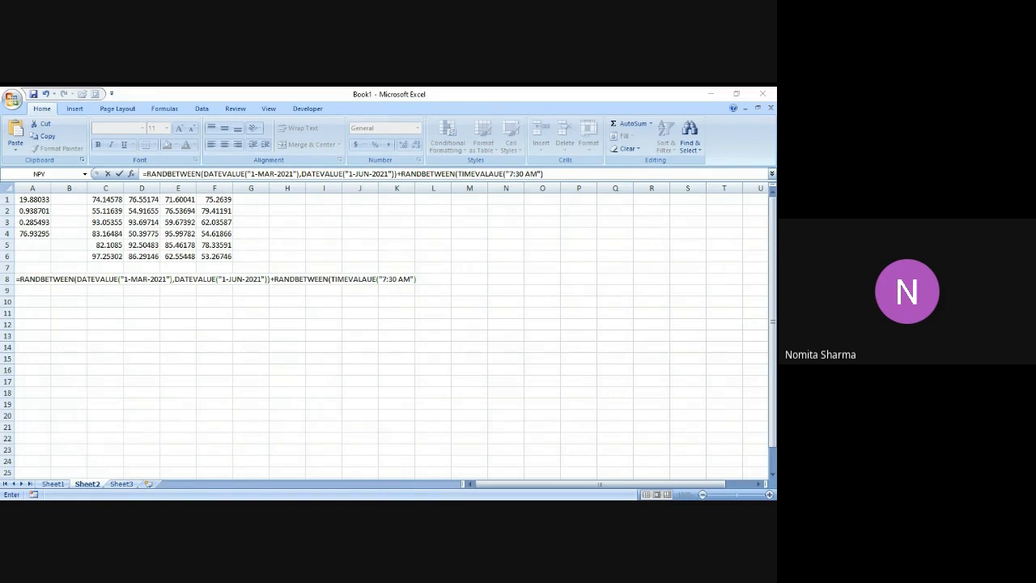
{"action": "key", "text": "alt+Tab"}
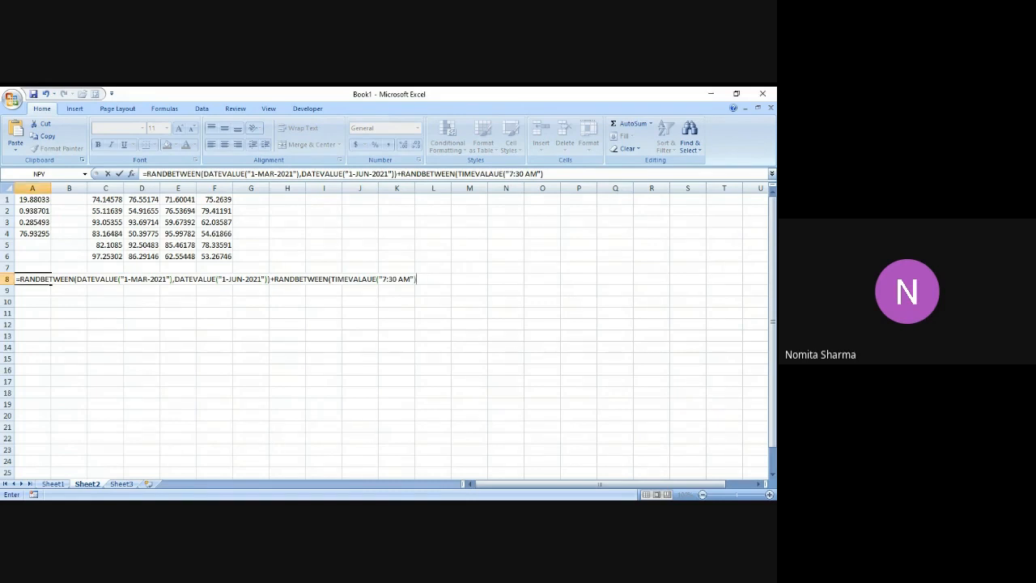
{"action": "type", "text": "*10000,"}
Complete the time part in A8 with TIMEVALUE("7:30 PM")*10000)/10000 and enter the formula
{"action": "key", "text": "alt+Tab"}
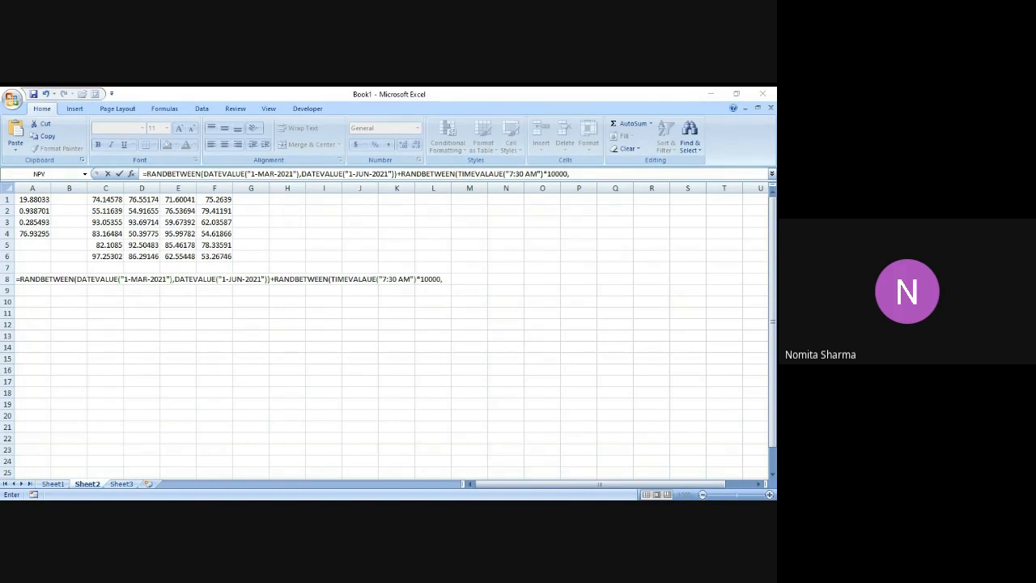
{"action": "key", "text": "alt+Tab"}
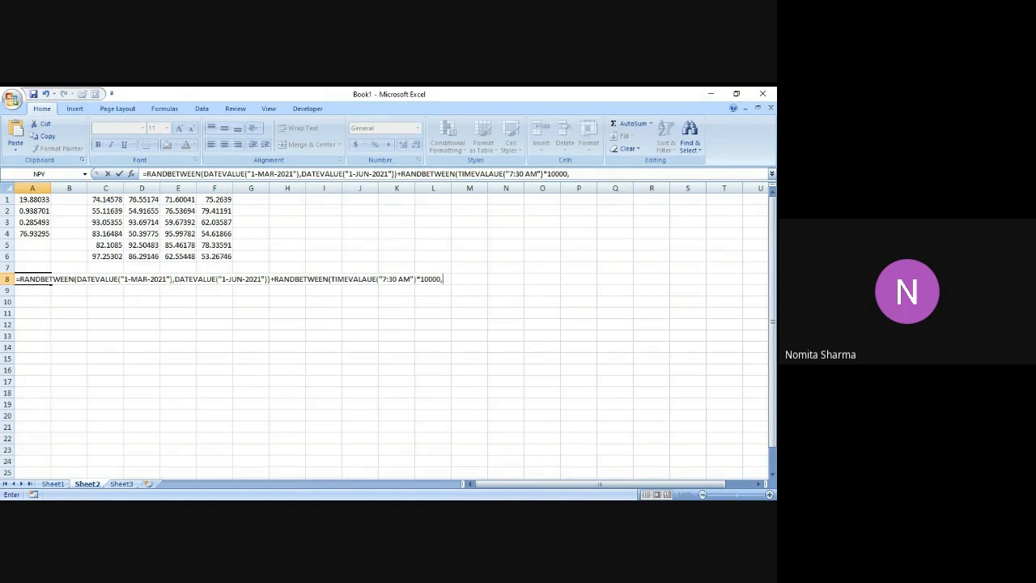
{"action": "type", "text": "TIMEVAALUE(\"7:30"}
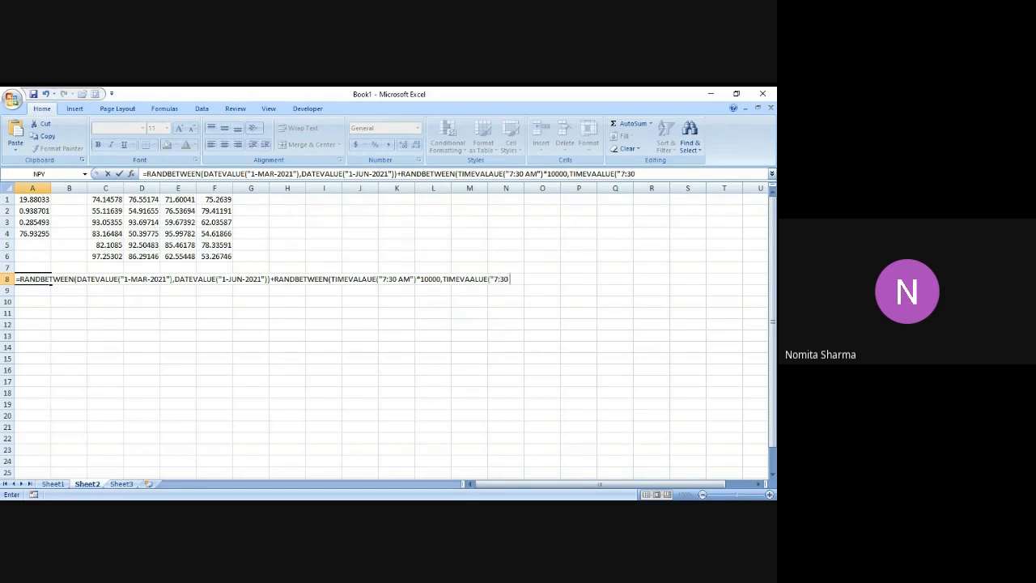
{"action": "type", "text": " PM\")*10000"}
{"action": "key", "text": "Return"}
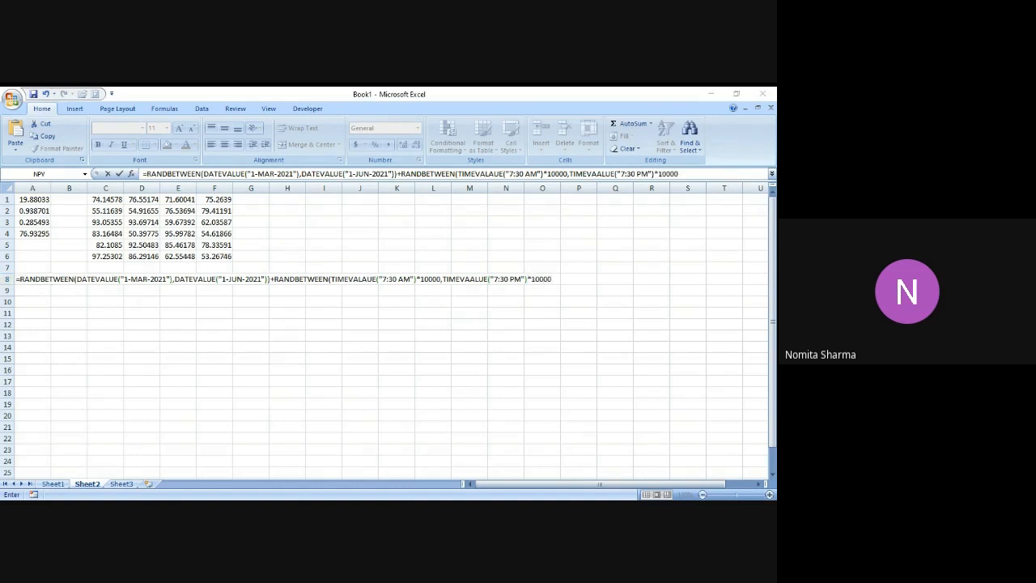
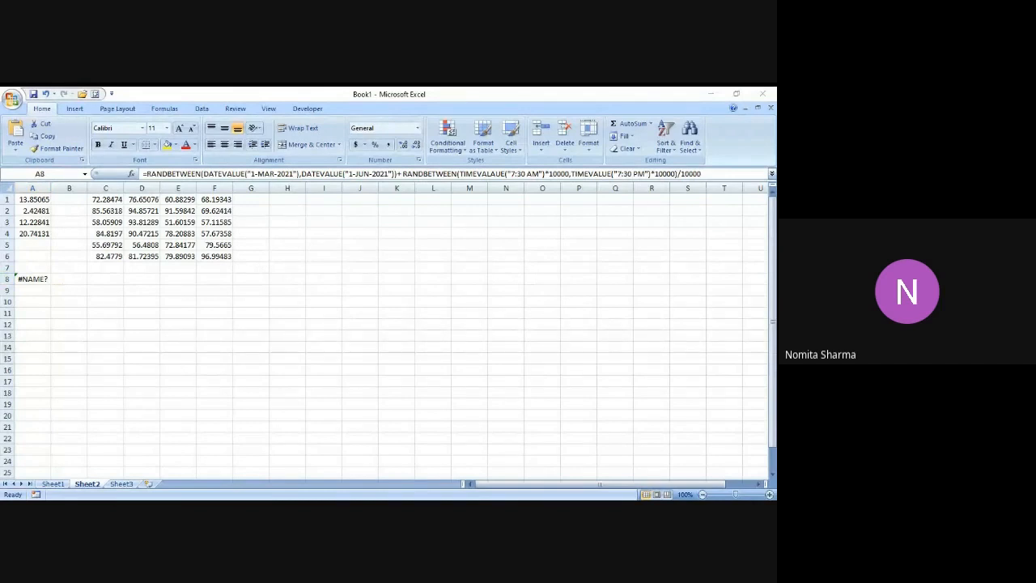
Correct the misspelled function name TIMEVALAUE to TIMEVALUE in the formula of cell A8
{"action": "key", "text": "alt+Tab"}
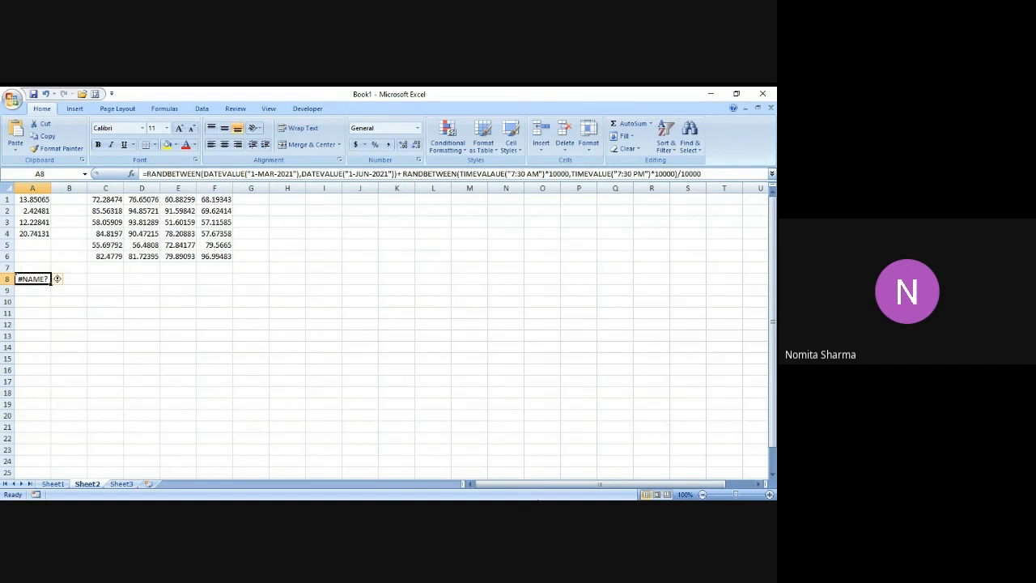
{"action": "key", "text": "alt+Tab"}
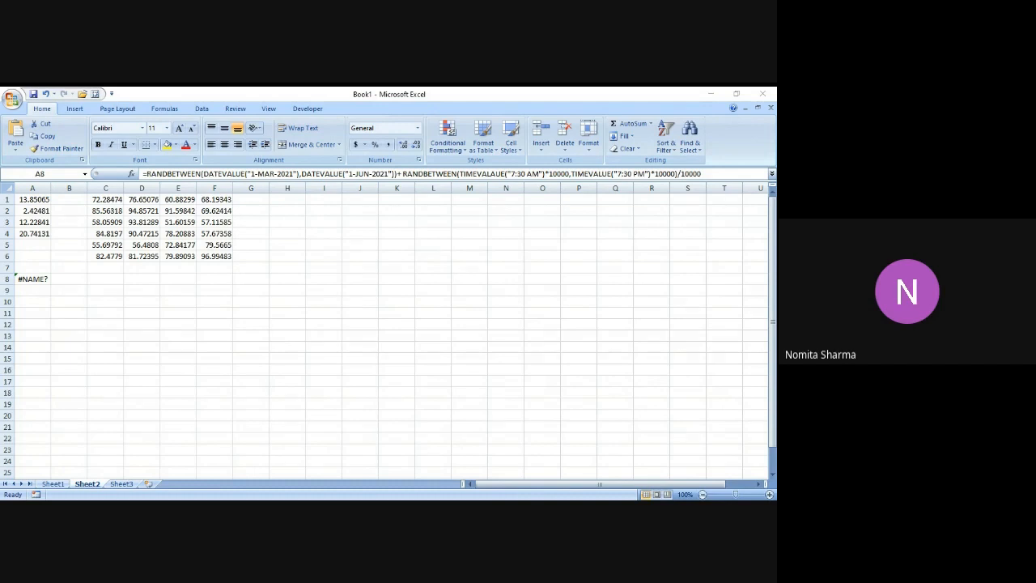
{"action": "key", "text": "alt+Tab"}
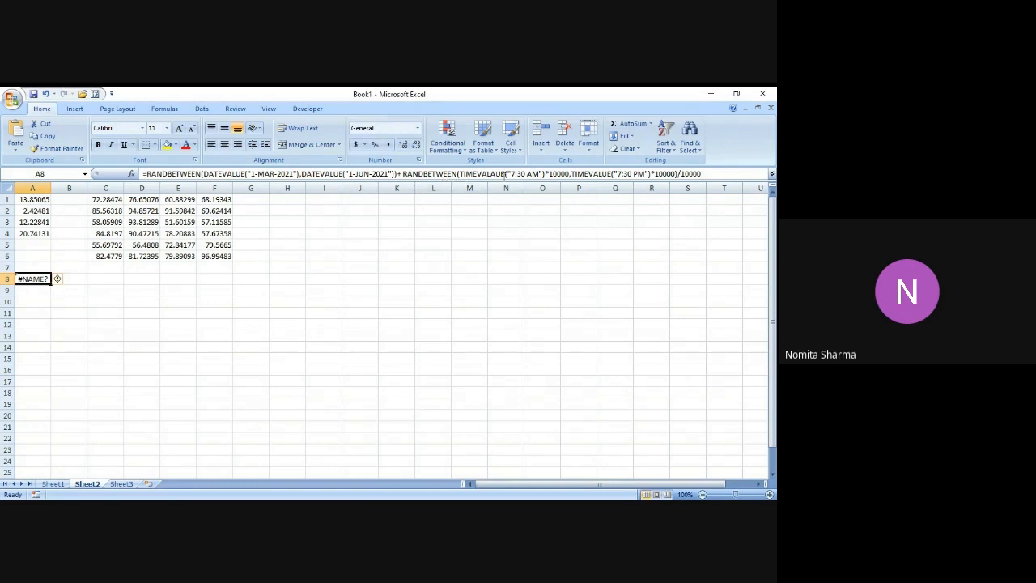
{"action": "left_click", "coordinate": [497, 175]}
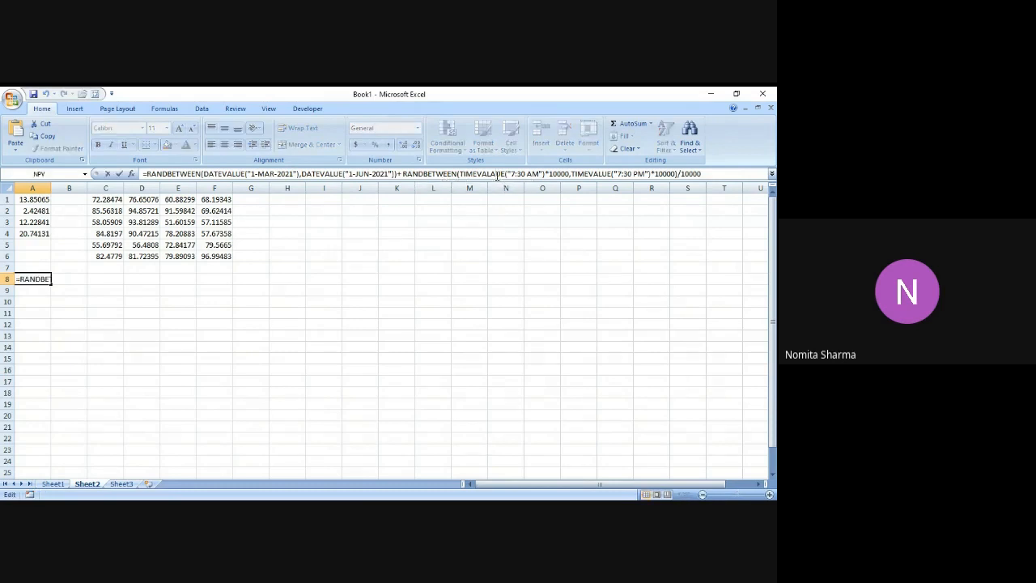
{"action": "key", "text": "BackSpace"}
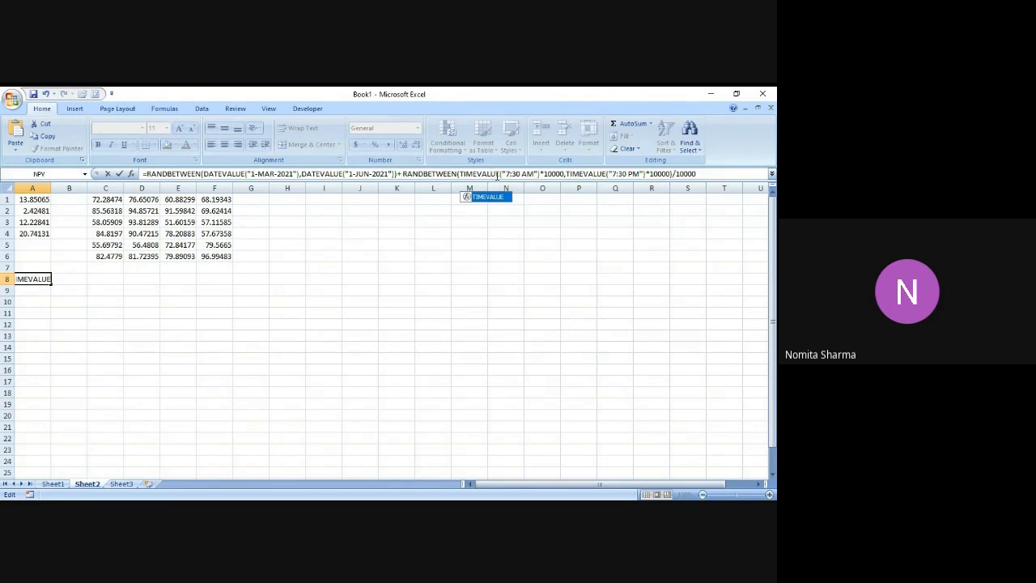
{"action": "key", "text": "Return"}
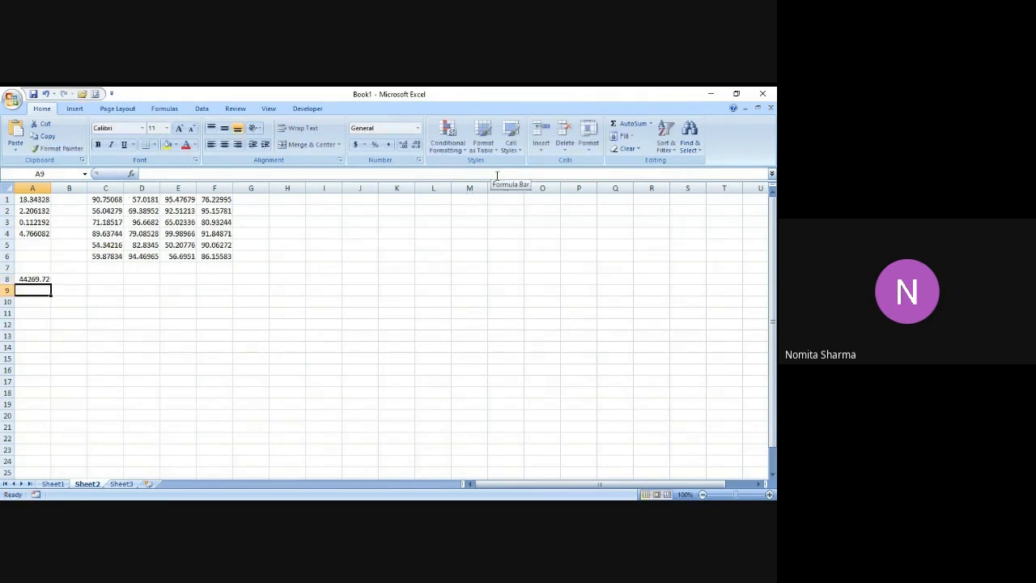
Format cell A8 with the custom number format m/d/yyyy h:mm
{"action": "key", "text": "Up"}
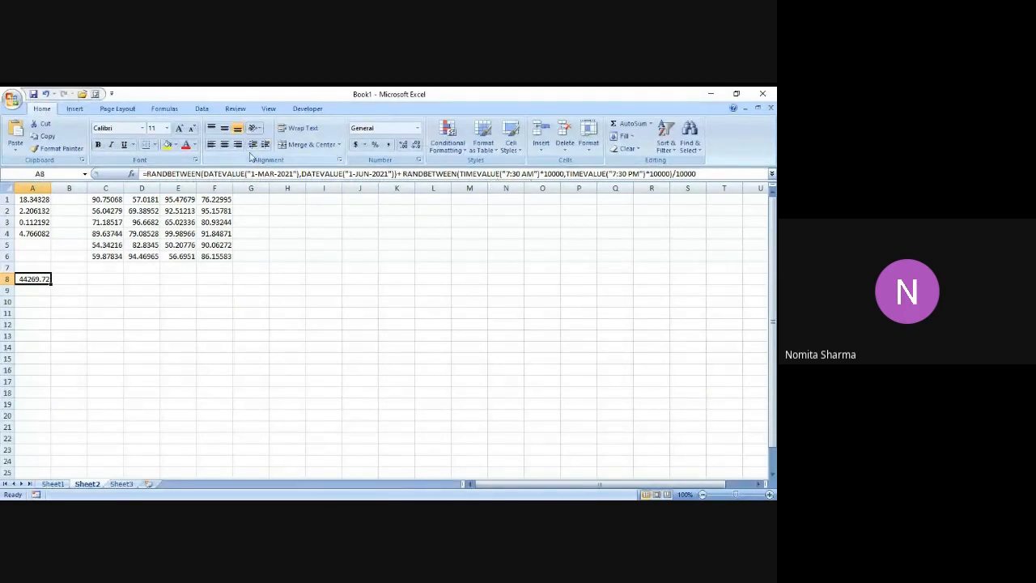
{"action": "right_click", "coordinate": [43, 279]}
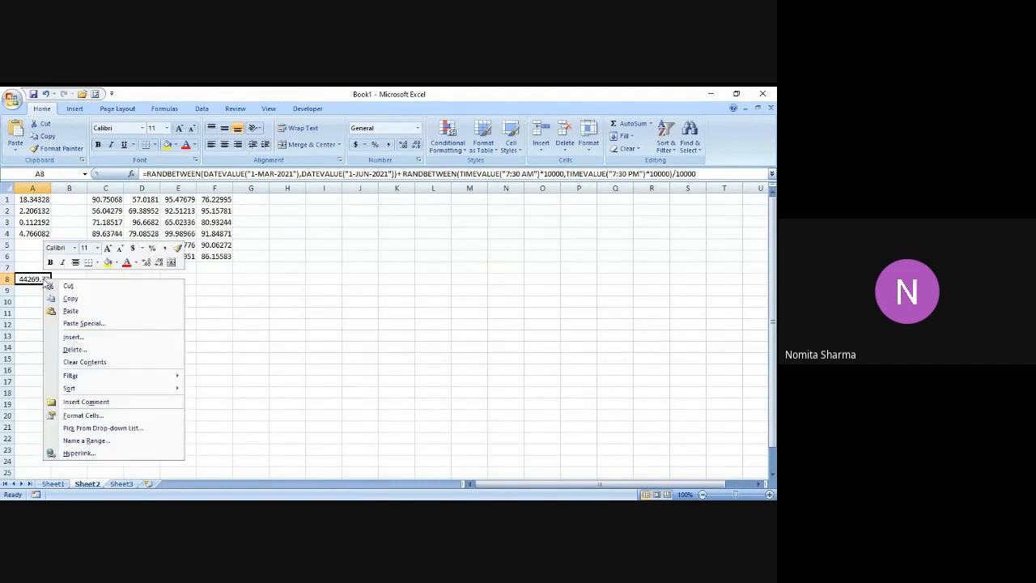
{"action": "left_click", "coordinate": [98, 414]}
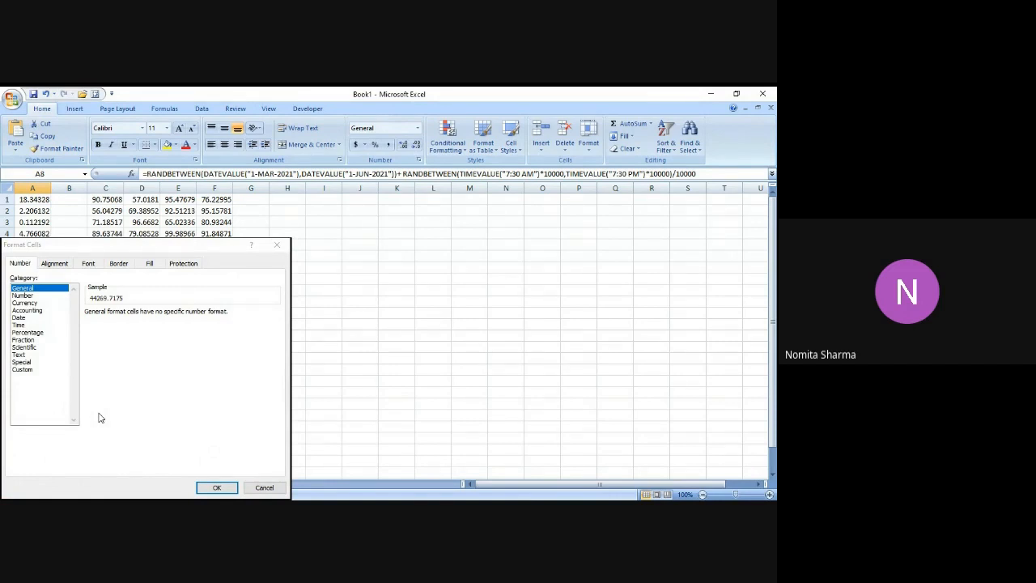
{"action": "left_click", "coordinate": [34, 373]}
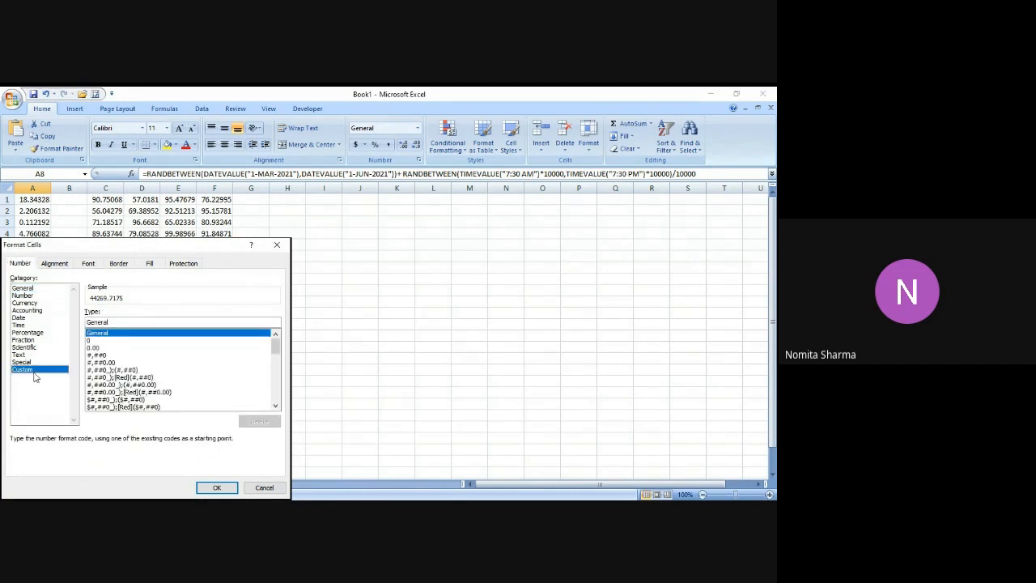
{"action": "left_click", "coordinate": [276, 407]}
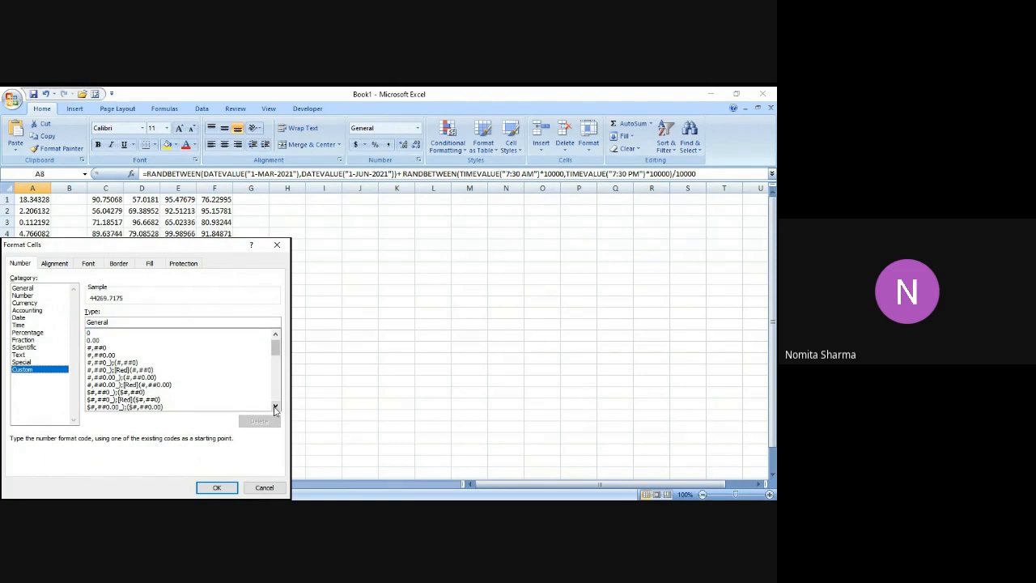
{"action": "left_click", "coordinate": [275, 406]}
{"action": "left_click", "coordinate": [276, 406]}
{"action": "left_click", "coordinate": [275, 406]}
{"action": "left_click", "coordinate": [275, 406]}
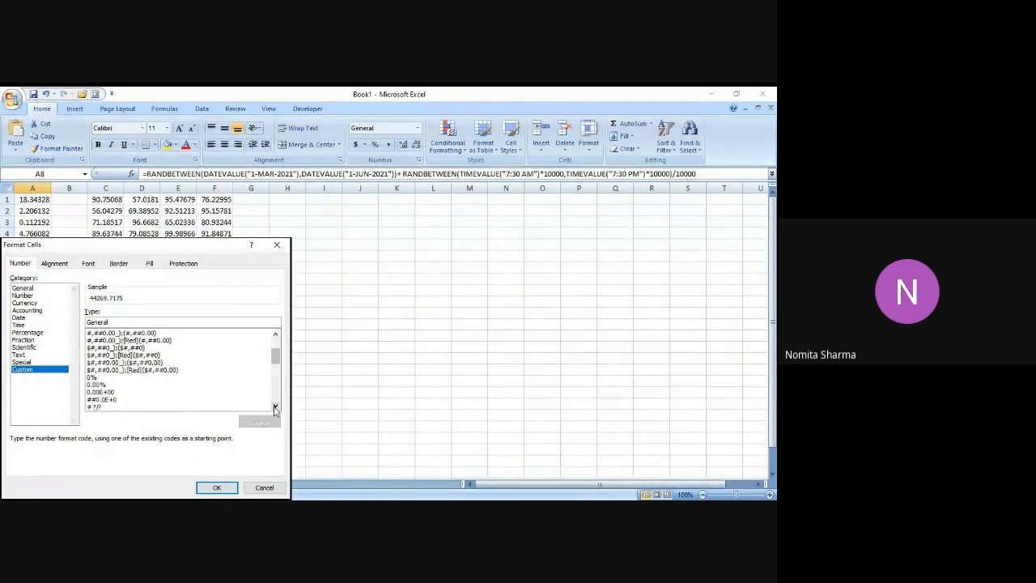
{"action": "left_click", "coordinate": [275, 408]}
{"action": "left_click", "coordinate": [275, 408]}
{"action": "left_click", "coordinate": [275, 407]}
{"action": "left_click", "coordinate": [275, 407]}
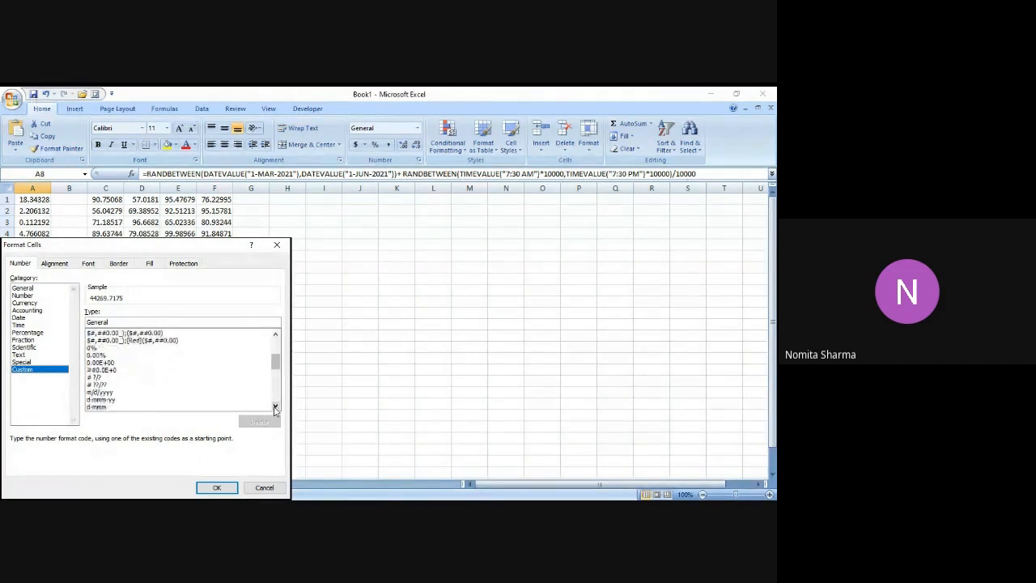
{"action": "left_click", "coordinate": [275, 407]}
{"action": "left_click", "coordinate": [275, 407]}
{"action": "left_click", "coordinate": [275, 407]}
{"action": "left_click", "coordinate": [275, 408]}
{"action": "left_click", "coordinate": [276, 407]}
{"action": "left_click", "coordinate": [276, 407]}
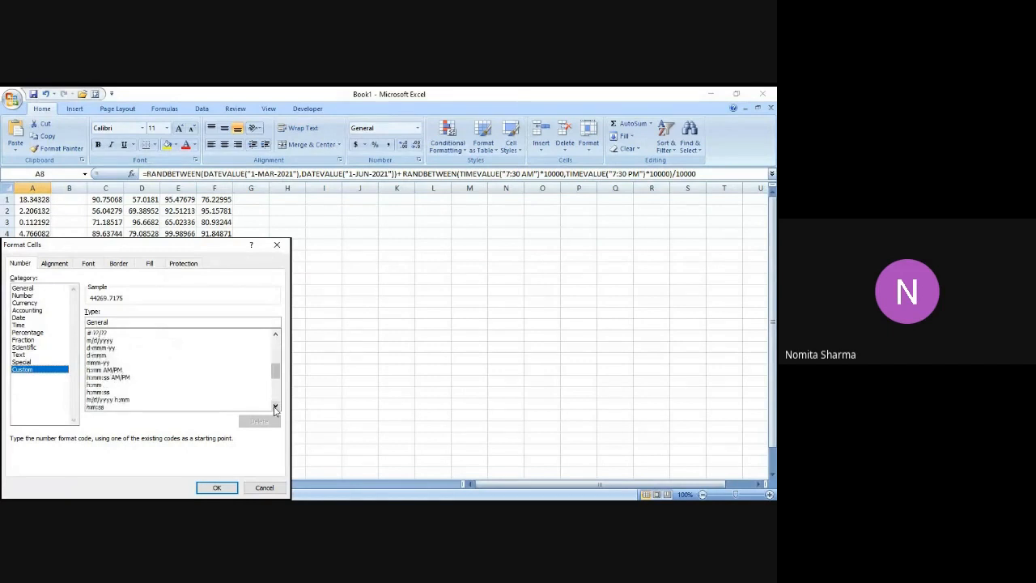
{"action": "left_click", "coordinate": [275, 407]}
{"action": "left_click", "coordinate": [276, 407]}
{"action": "left_click", "coordinate": [275, 407]}
{"action": "left_click", "coordinate": [275, 407]}
{"action": "left_click", "coordinate": [275, 407]}
{"action": "left_click", "coordinate": [275, 407]}
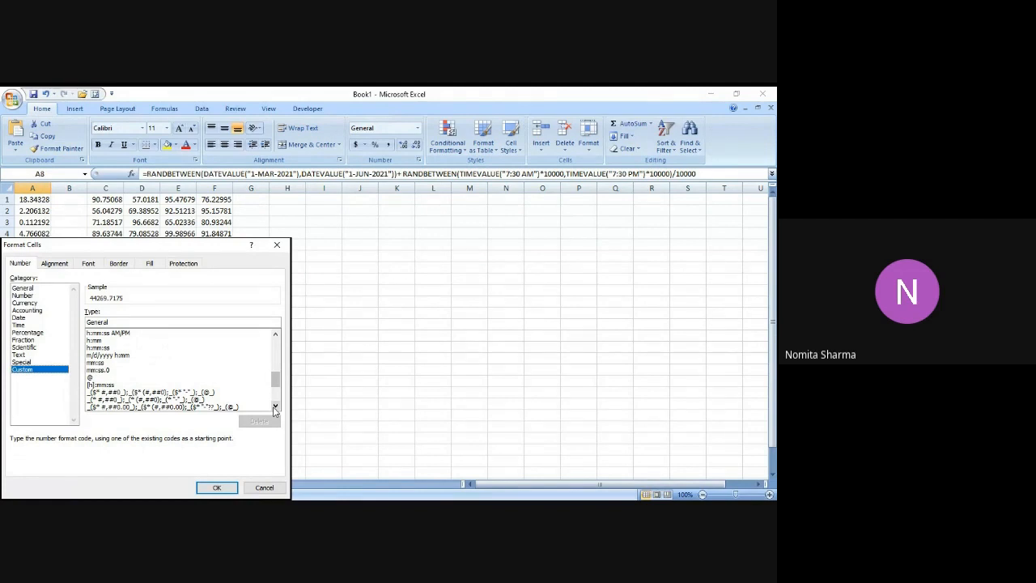
{"action": "left_click", "coordinate": [276, 407]}
{"action": "left_click", "coordinate": [276, 407]}
{"action": "left_click", "coordinate": [275, 407]}
{"action": "left_click", "coordinate": [276, 407]}
{"action": "left_click", "coordinate": [276, 407]}
{"action": "left_click", "coordinate": [275, 407]}
{"action": "left_click", "coordinate": [276, 408]}
{"action": "left_click", "coordinate": [275, 408]}
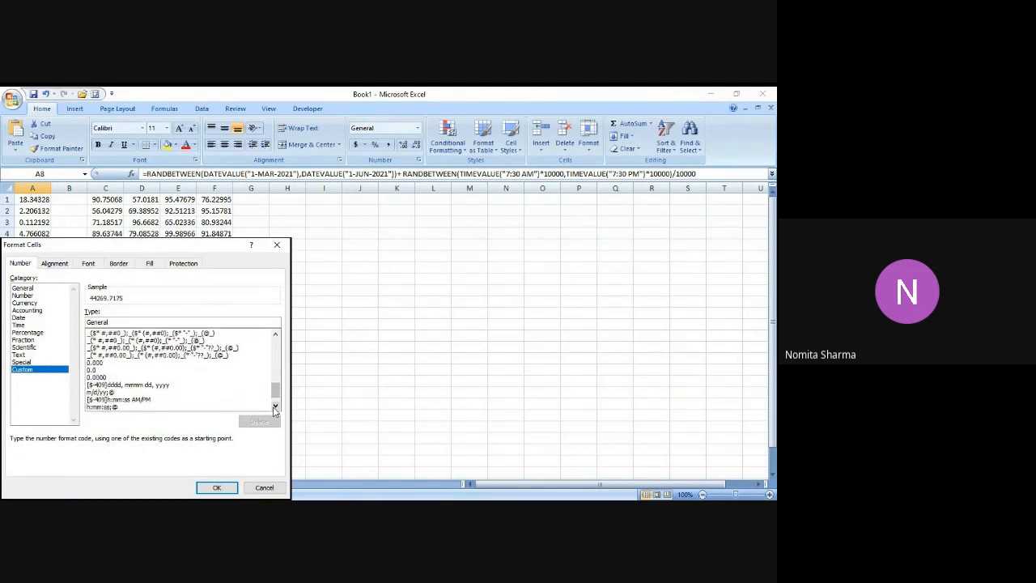
{"action": "left_click", "coordinate": [275, 406]}
{"action": "left_click", "coordinate": [275, 406]}
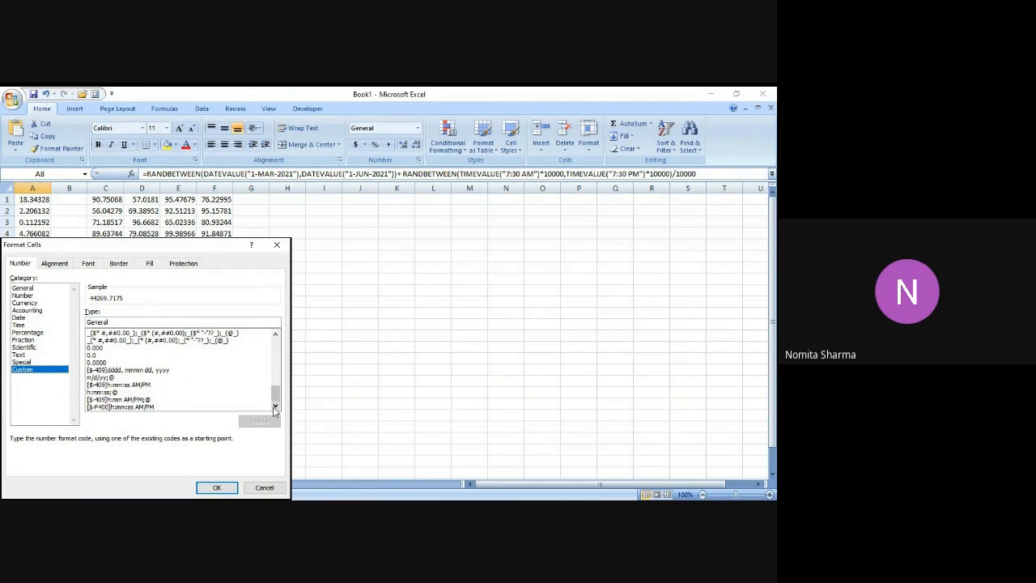
{"action": "left_click", "coordinate": [275, 336]}
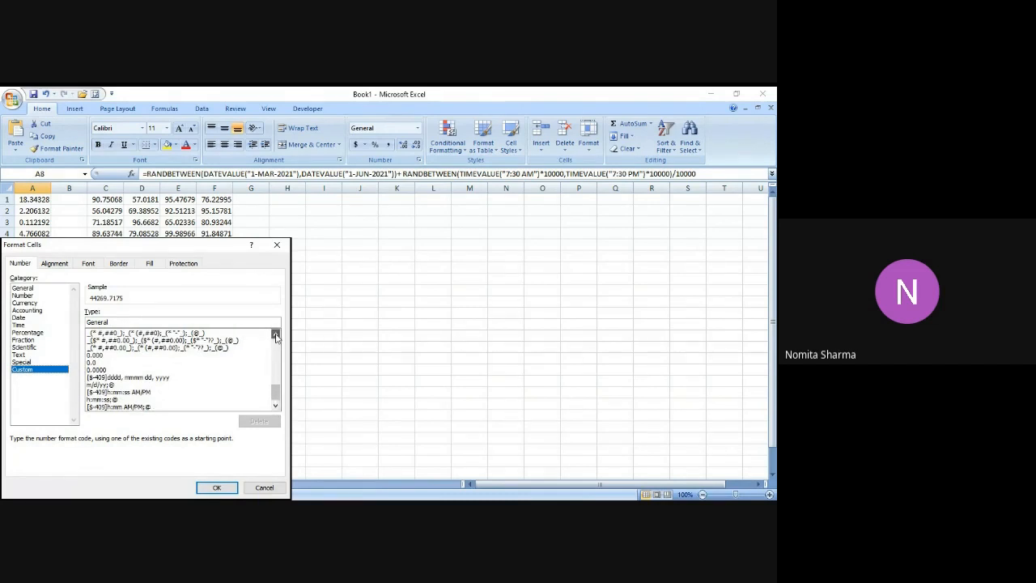
{"action": "left_click", "coordinate": [275, 337]}
{"action": "left_click", "coordinate": [276, 337]}
{"action": "left_click", "coordinate": [275, 337]}
{"action": "left_click", "coordinate": [275, 337]}
{"action": "left_click", "coordinate": [275, 336]}
{"action": "left_click", "coordinate": [276, 337]}
{"action": "left_click", "coordinate": [276, 337]}
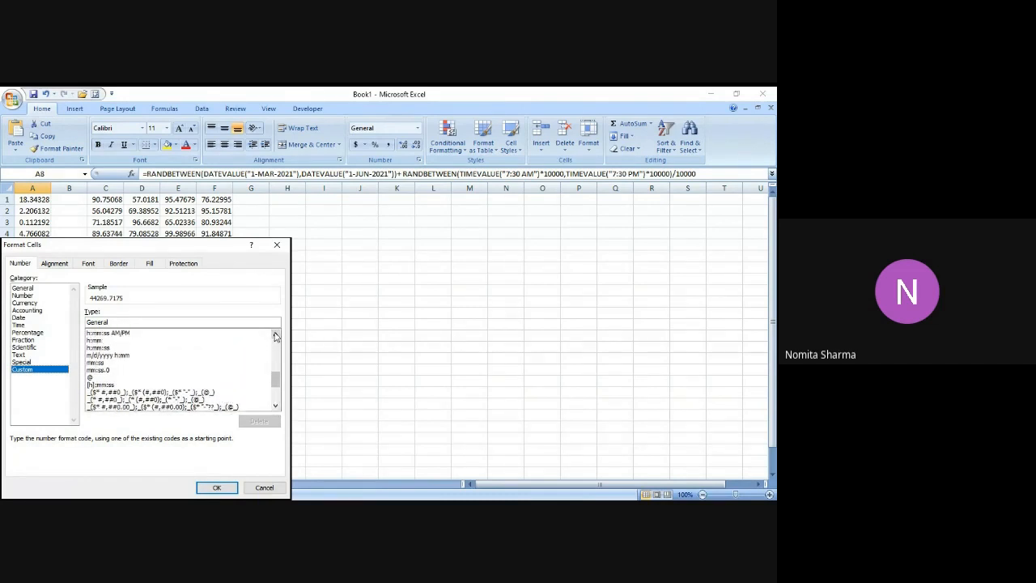
{"action": "left_click", "coordinate": [275, 337]}
{"action": "left_click", "coordinate": [275, 337]}
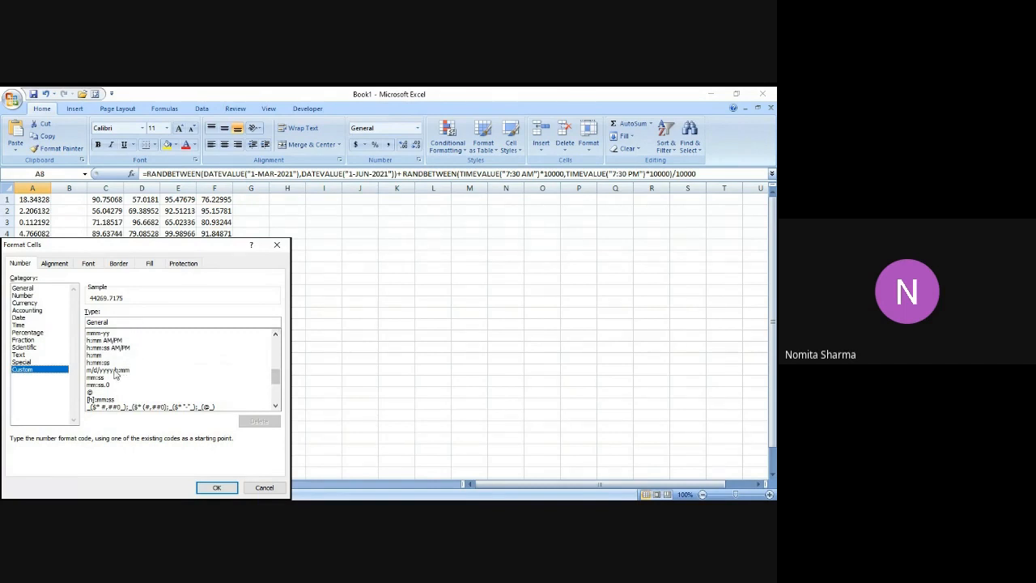
{"action": "left_click", "coordinate": [114, 371]}
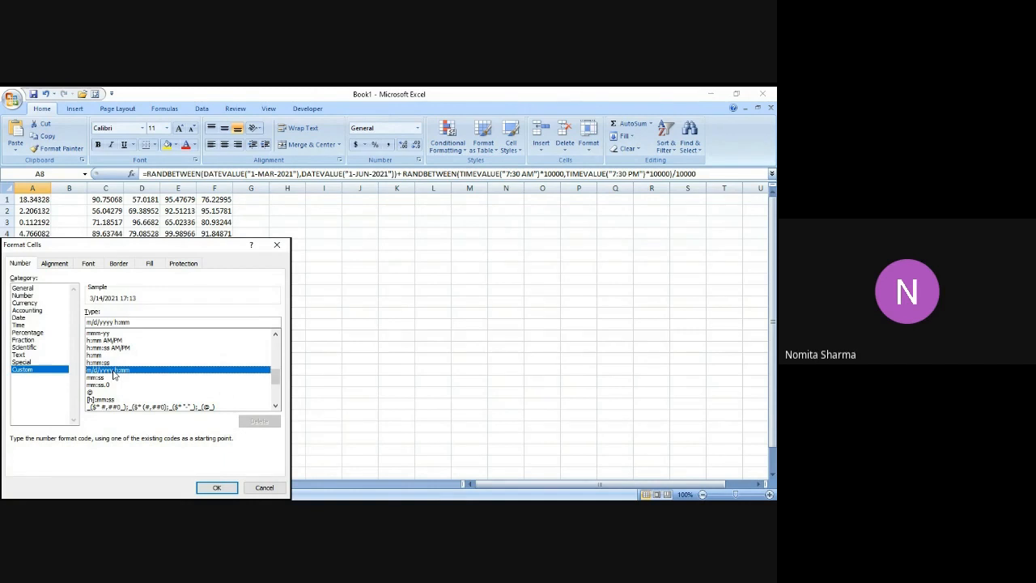
{"action": "left_click", "coordinate": [204, 489]}
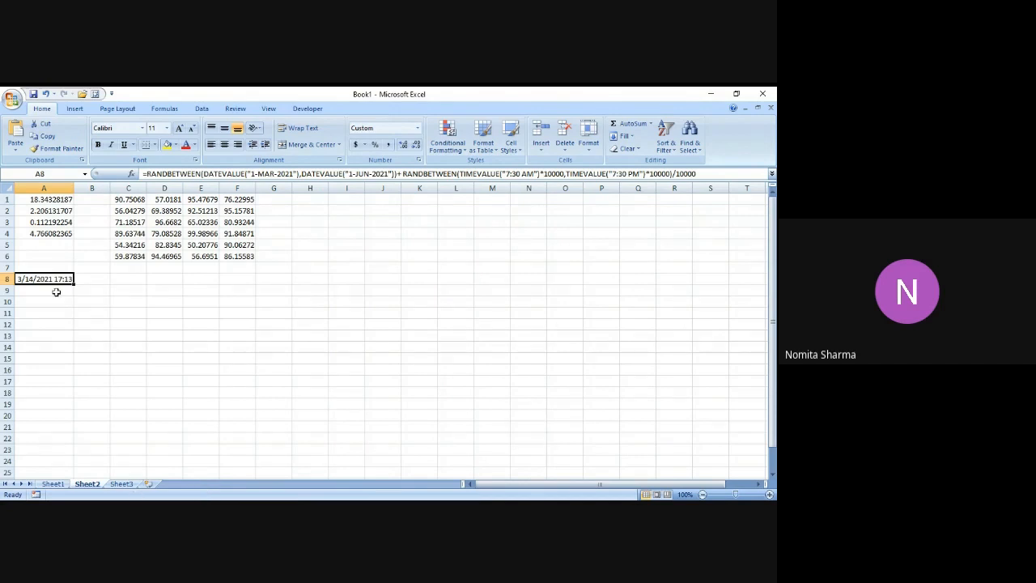
Fill the random date-time formula from A8 through F15 and widen columns B to F to fit the values
{"action": "left_click_drag", "start_coordinate": [73, 286], "coordinate": [253, 366]}
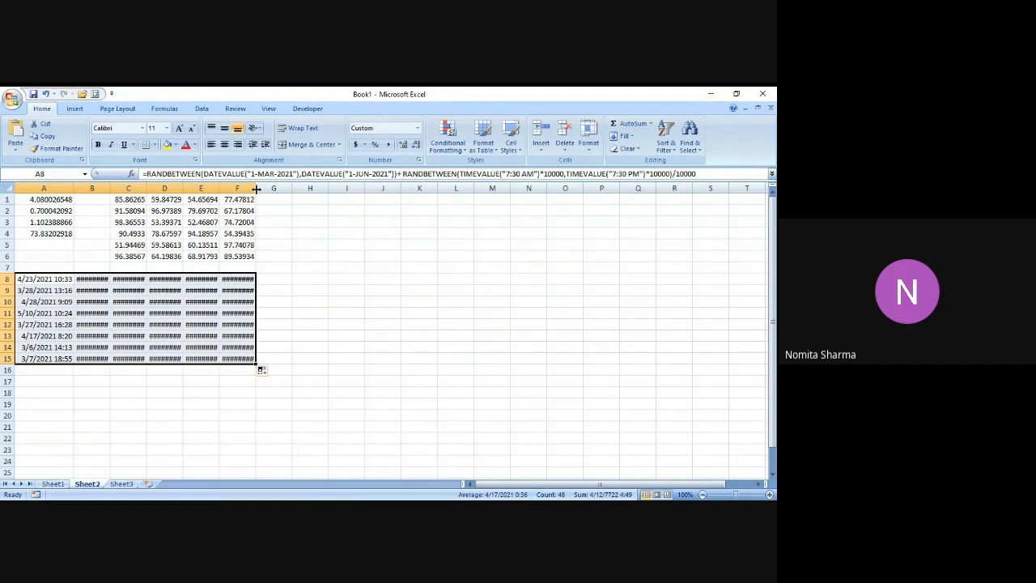
{"action": "mouse_move", "coordinate": [256, 189]}
{"action": "left_mouse_down"}
{"action": "mouse_move", "coordinate": [279, 188]}
{"action": "mouse_move", "coordinate": [231, 188]}
{"action": "mouse_move", "coordinate": [251, 188]}
{"action": "left_mouse_up"}
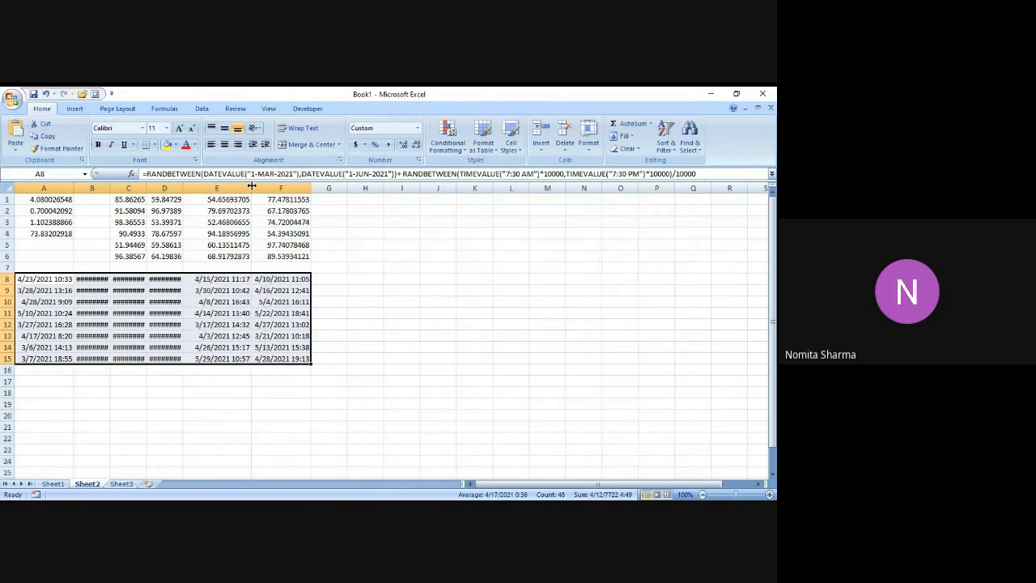
{"action": "mouse_move", "coordinate": [177, 187]}
{"action": "left_mouse_down"}
{"action": "mouse_move", "coordinate": [205, 187]}
{"action": "mouse_move", "coordinate": [170, 187]}
{"action": "mouse_move", "coordinate": [179, 187]}
{"action": "left_mouse_up"}
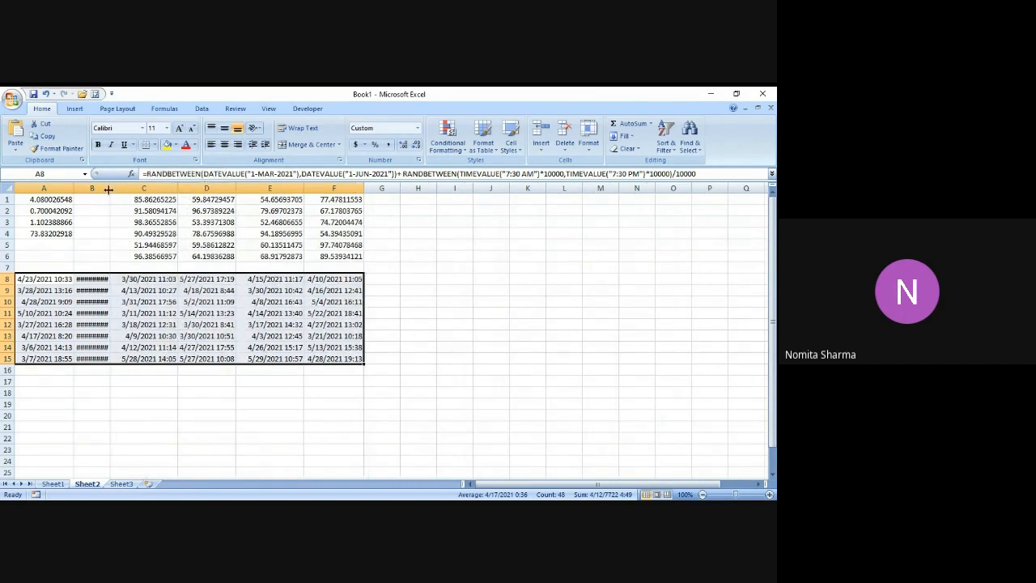
{"action": "left_click_drag", "start_coordinate": [109, 187], "coordinate": [136, 188]}
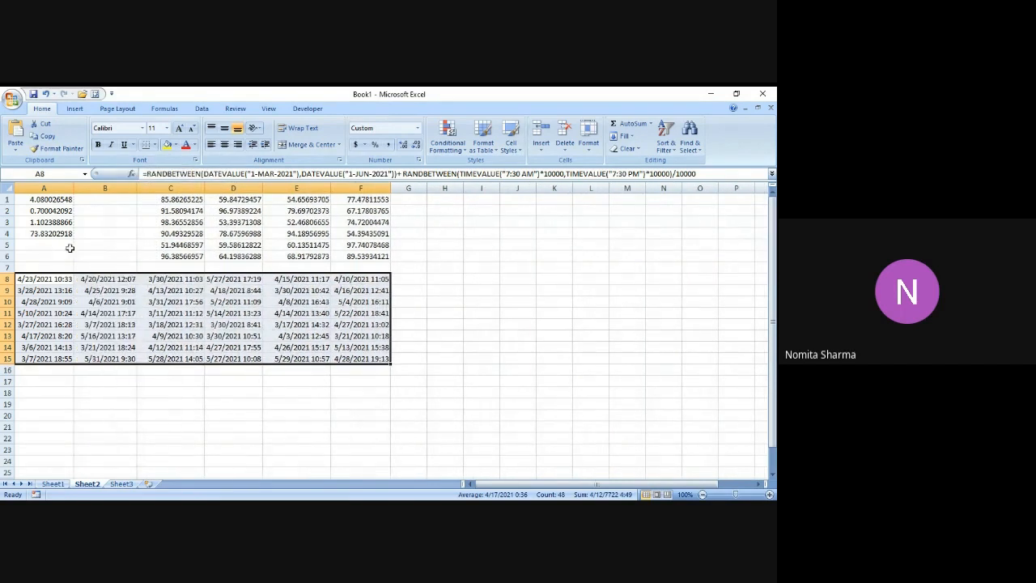
{"action": "left_click", "coordinate": [57, 276]}
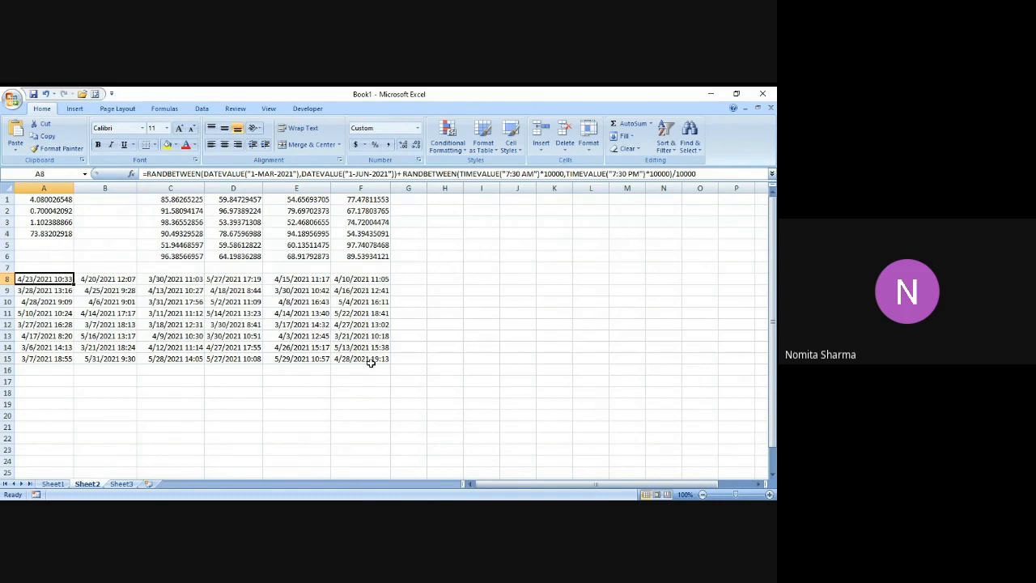
{"action": "key", "text": "alt+Tab"}
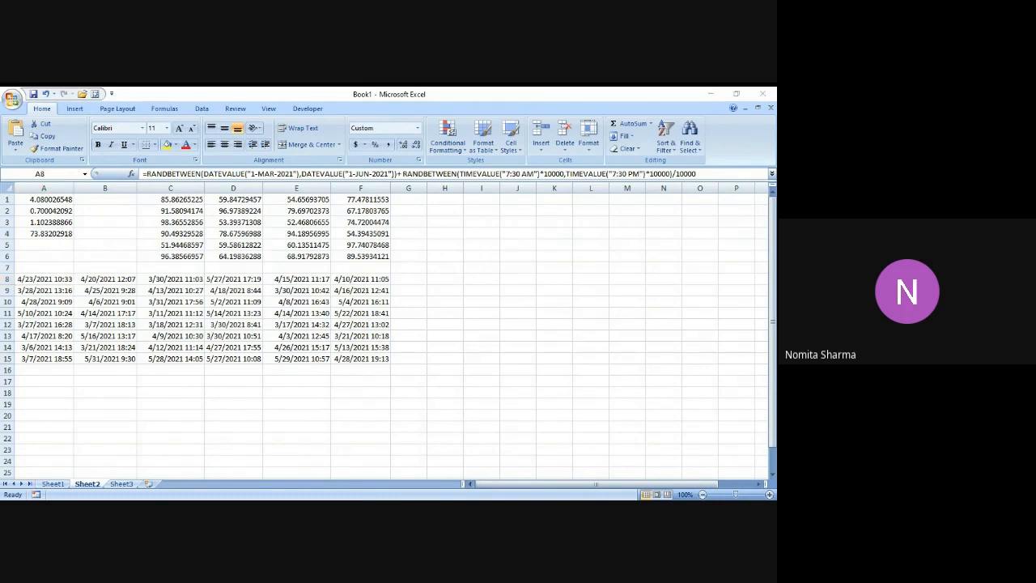